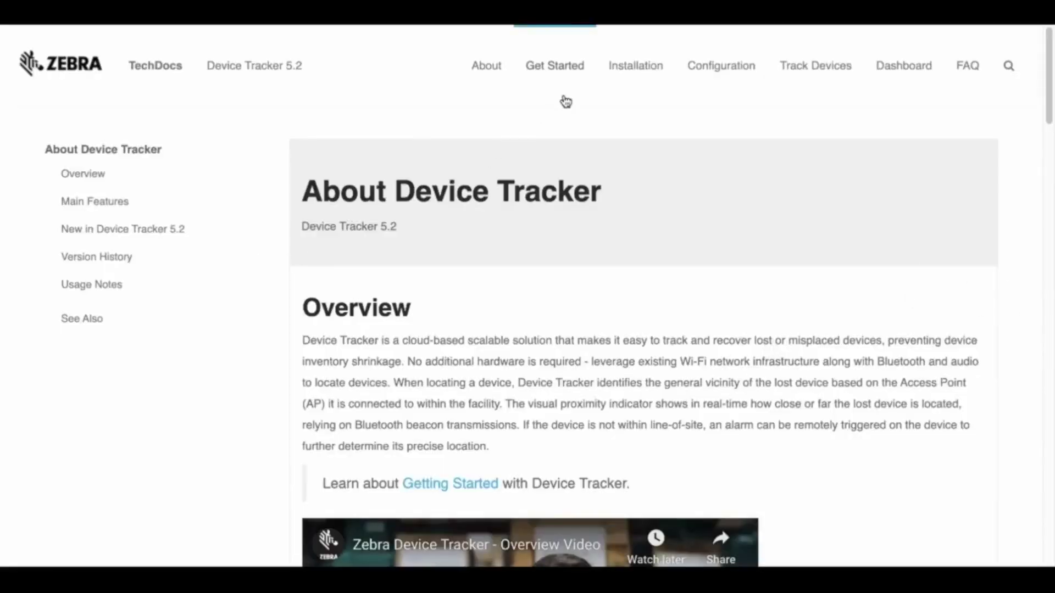
- Open the Device Tracker 5.2 Installation guide and go to the Install through EMM section
click(633, 99)
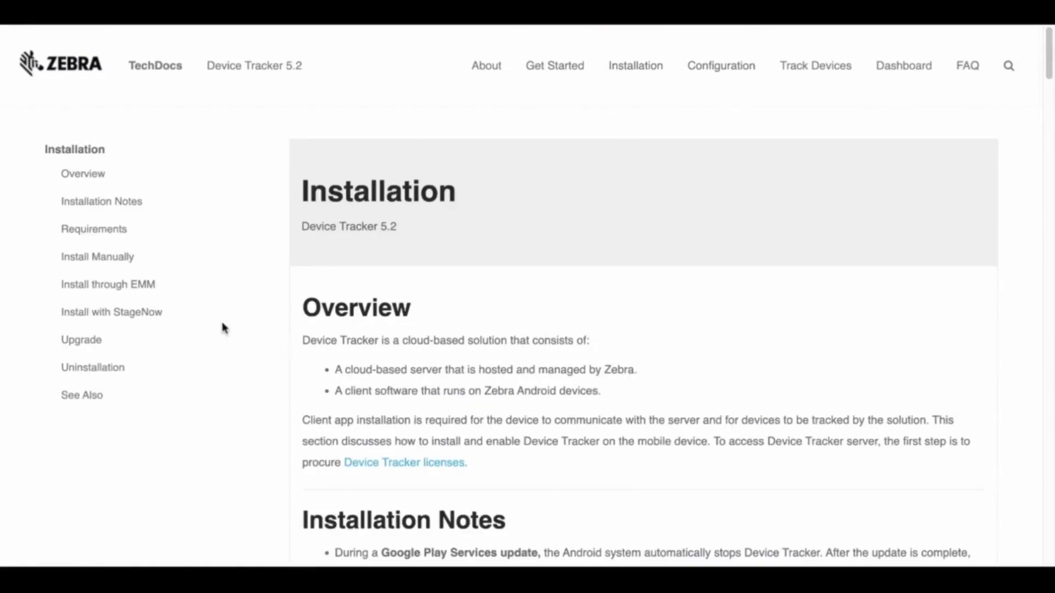
click(158, 314)
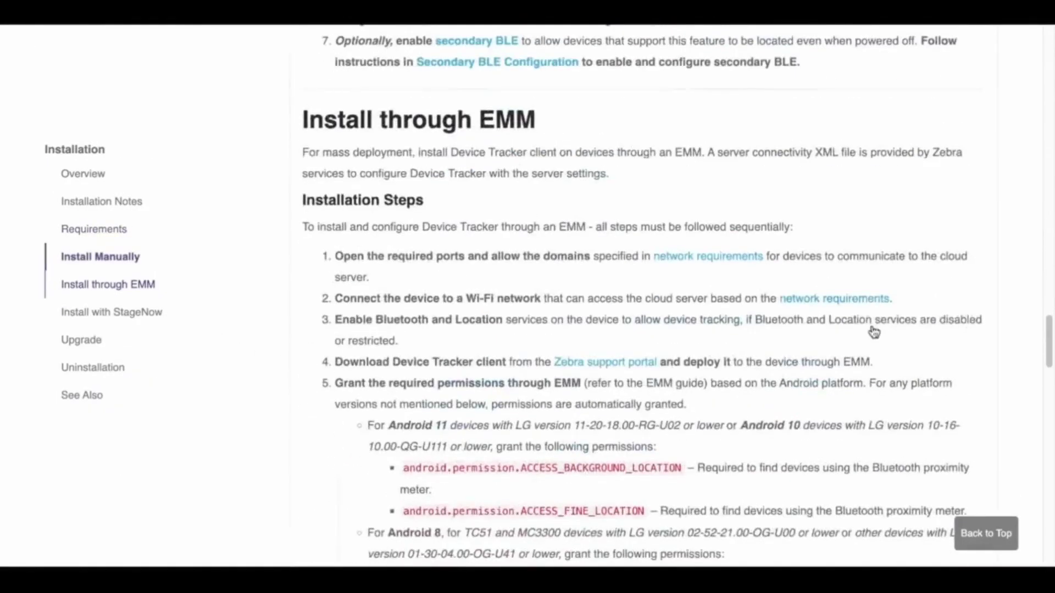
scroll(980, 325, down, 1)
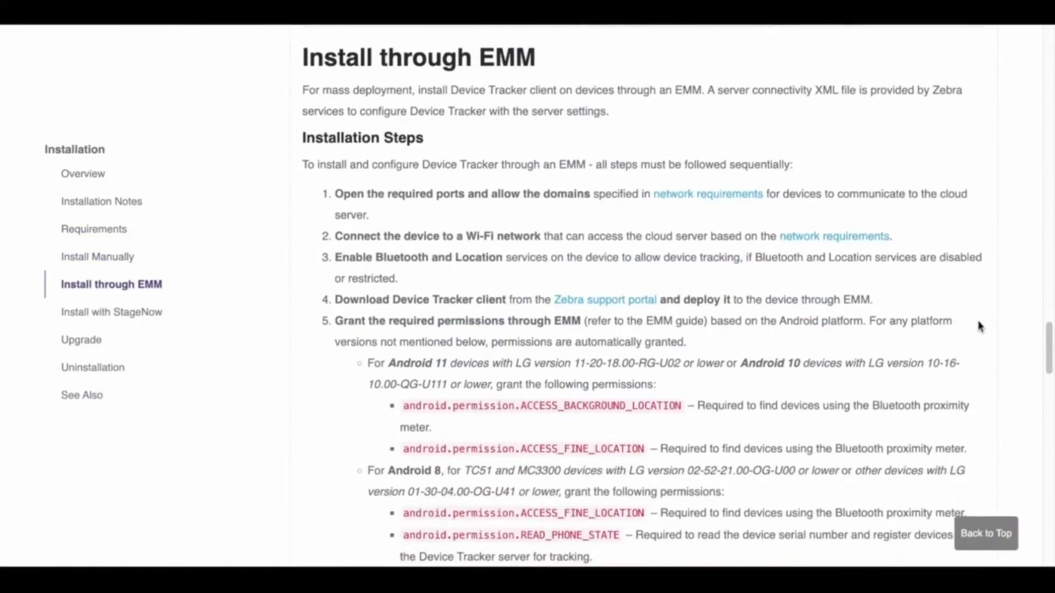
- Review EMM installation steps 1 to 3, covering ports and domains, Wi-Fi connection, and Bluetooth and Location services
triple_click(323, 220)
key(shift+Down)
key(shift+Down)
key(shift+Down)
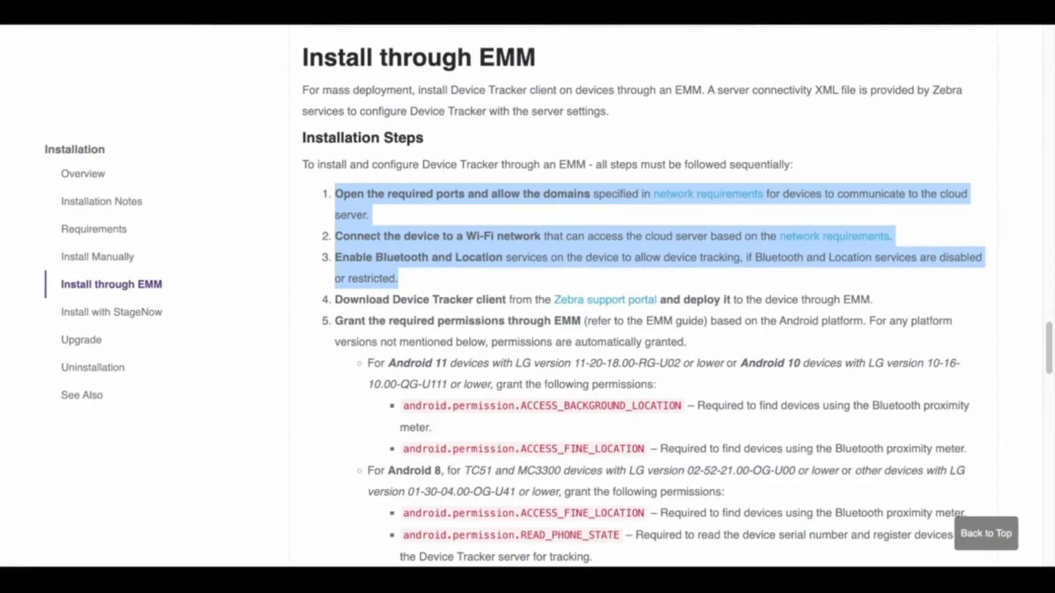
click(341, 471)
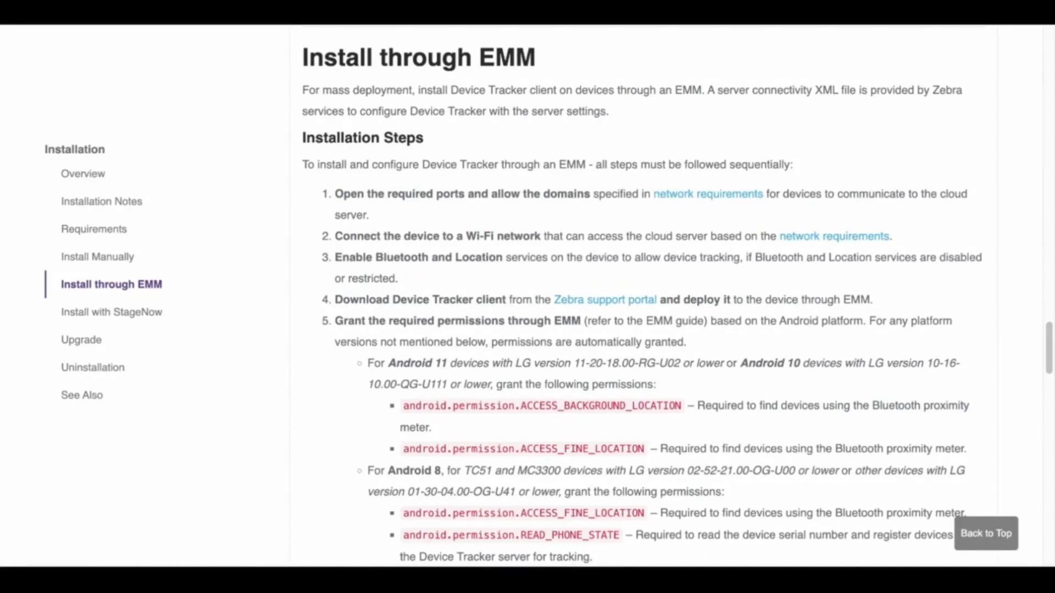
- Review EMM installation steps 4 to 7, covering the client download, required permissions, setup XML and server connectivity XML
scroll(334, 212, down, 2)
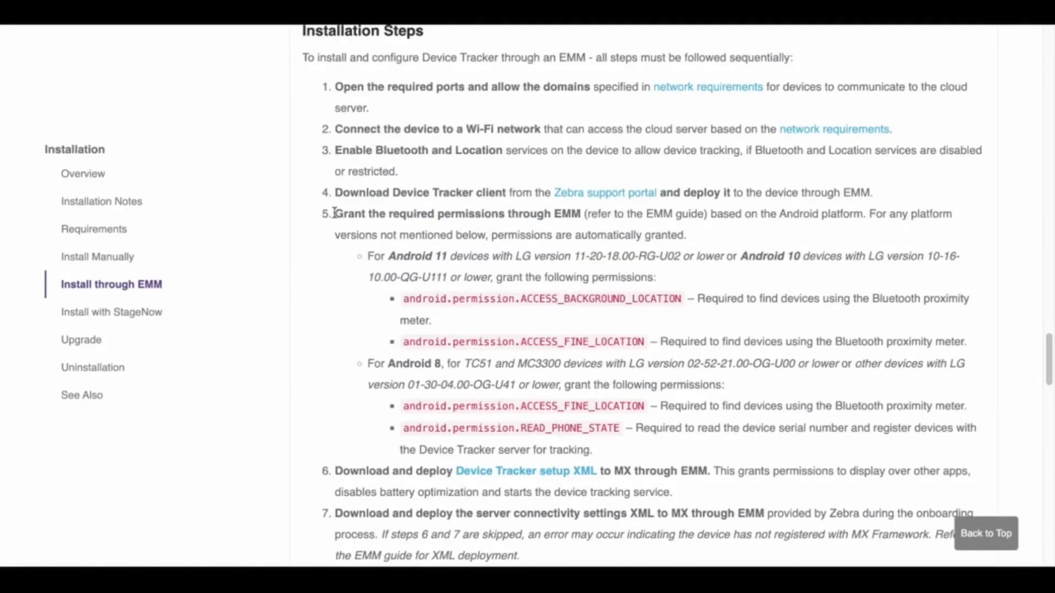
mouse_move(334, 192)
mouse_down()
mouse_move(483, 342)
mouse_move(588, 493)
mouse_move(519, 556)
mouse_up()
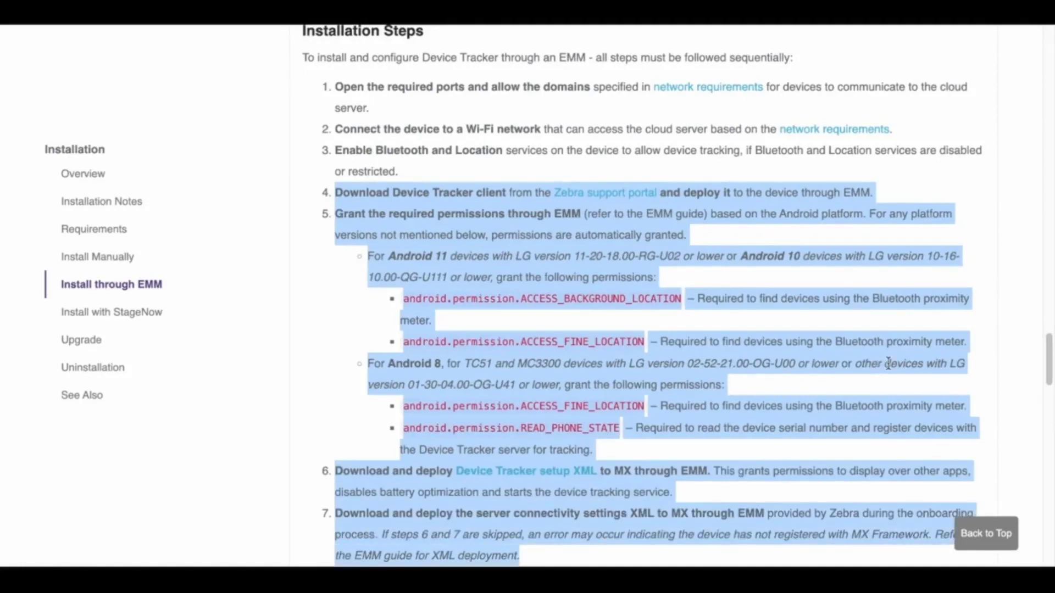
scroll(1019, 399, down, 1)
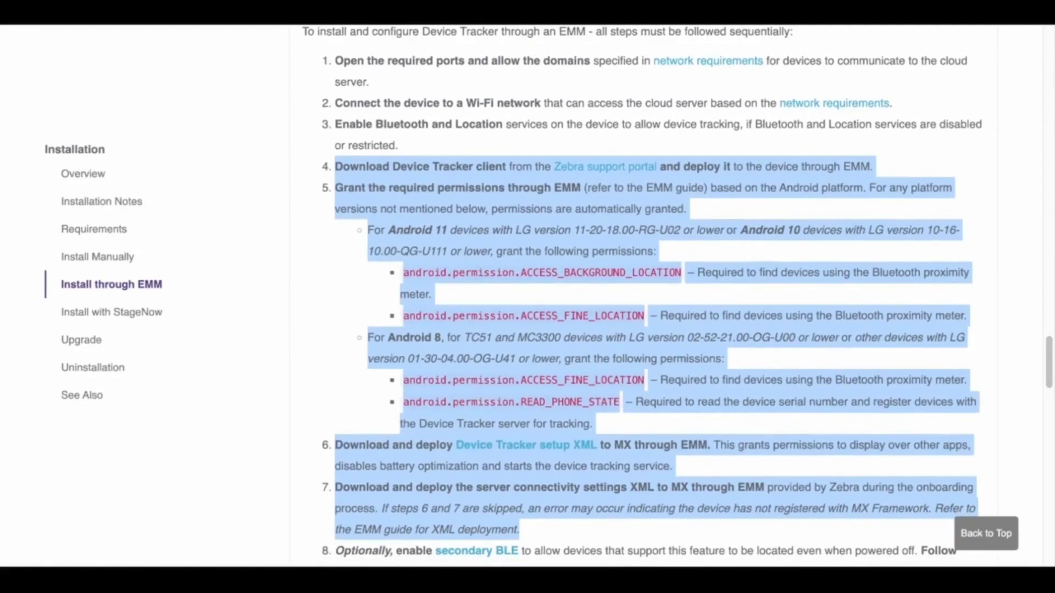
scroll(643, 295, down, 1)
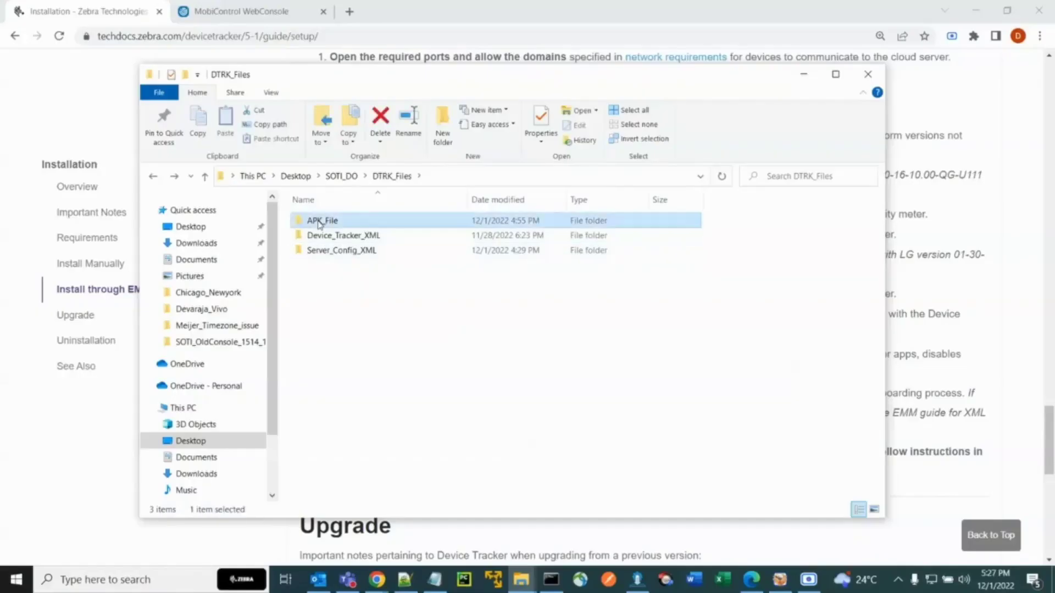
- Open the APK_File folder and inspect the install command in Install_apk_posti.cmd using Notepad++
double_click(316, 221)
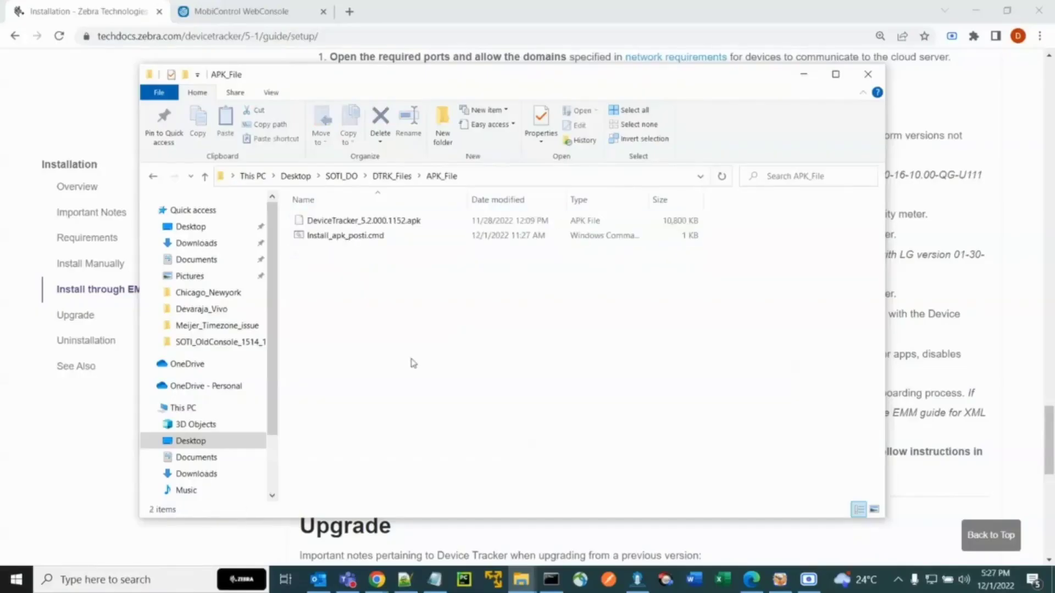
click(384, 221)
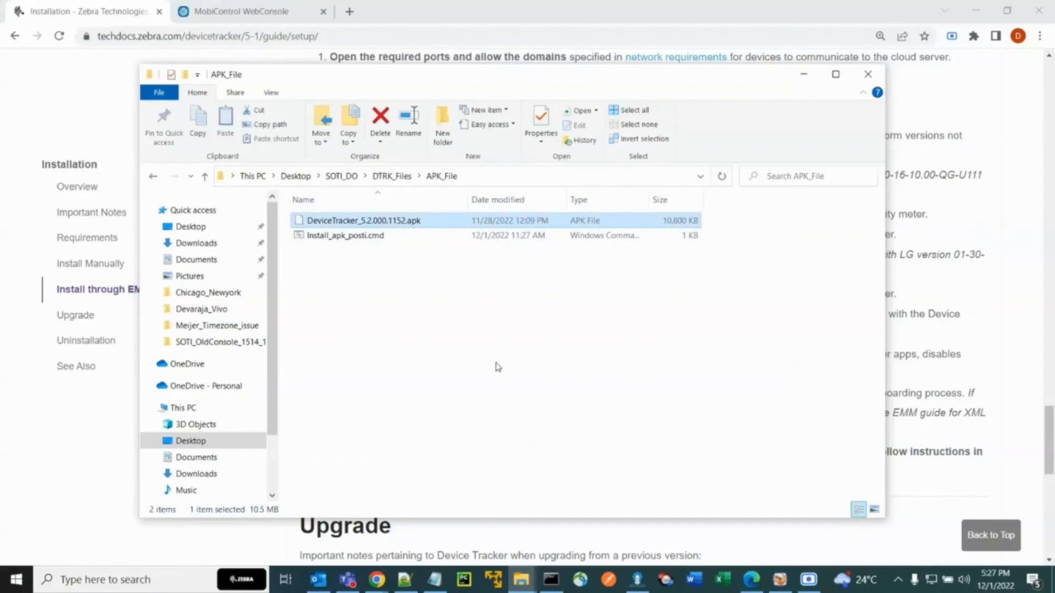
click(468, 338)
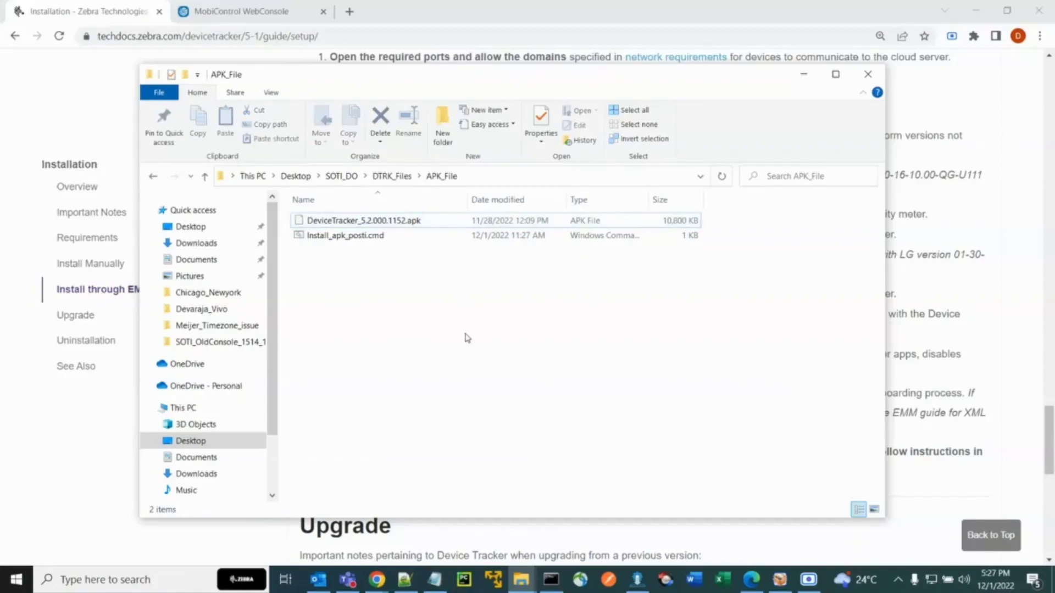
right_click(374, 236)
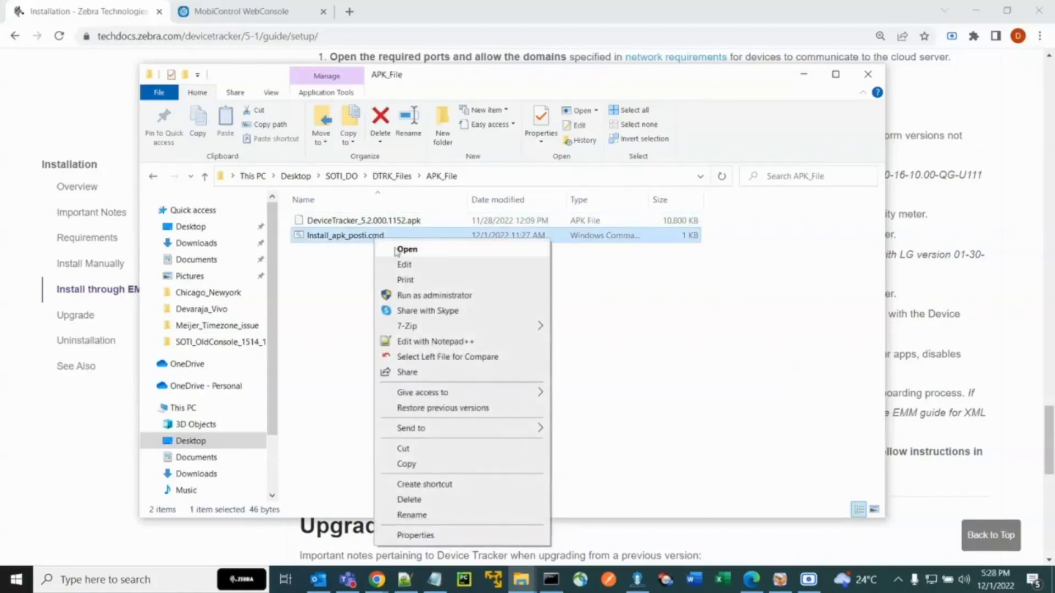
click(437, 344)
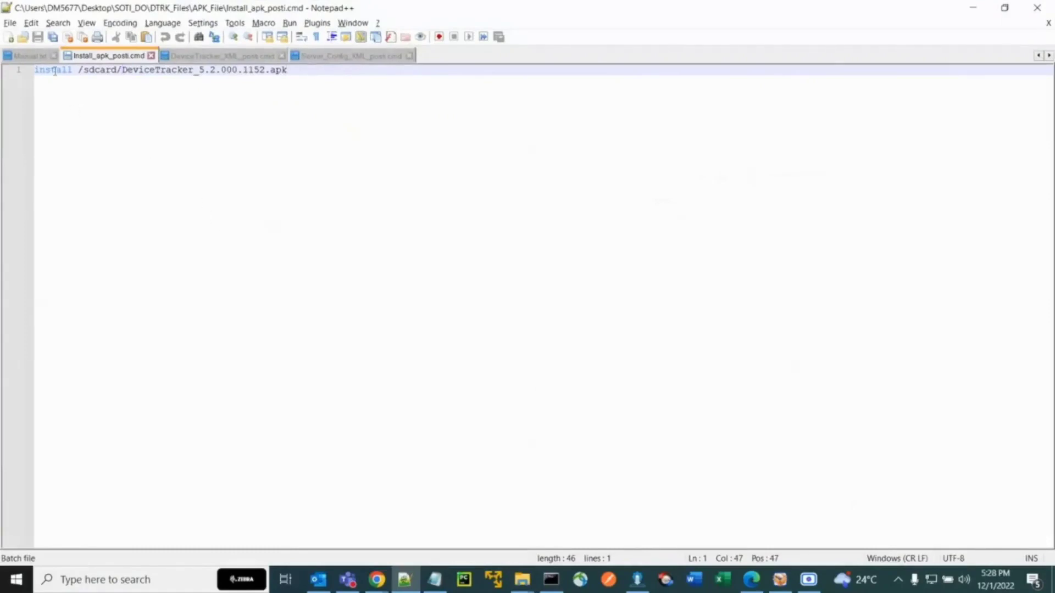
double_click(55, 70)
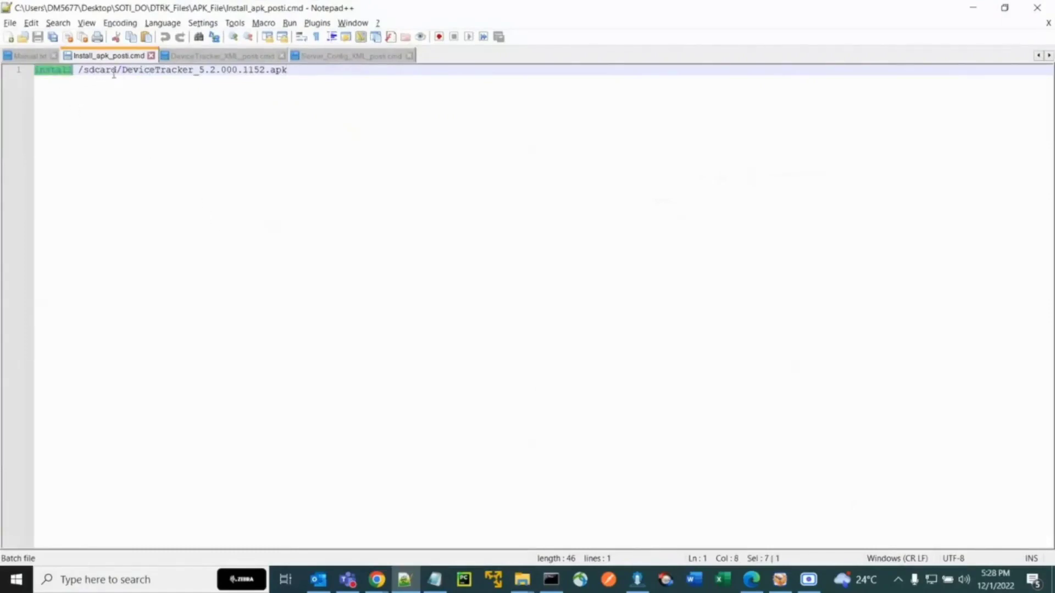
key(ctrl+a)
- Open the Device_Tracker_XML folder and inspect the mxconfig command in DeviceTracker_XML_posti.cmd using Notepad++
key(alt+Tab)
double_click(366, 236)
click(372, 239)
right_click(373, 240)
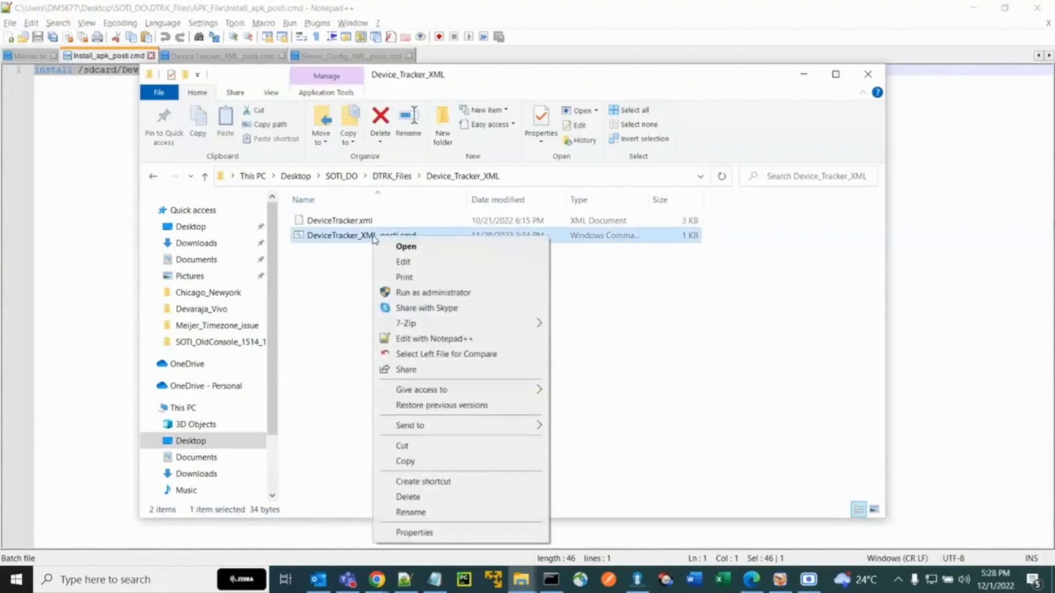
click(333, 221)
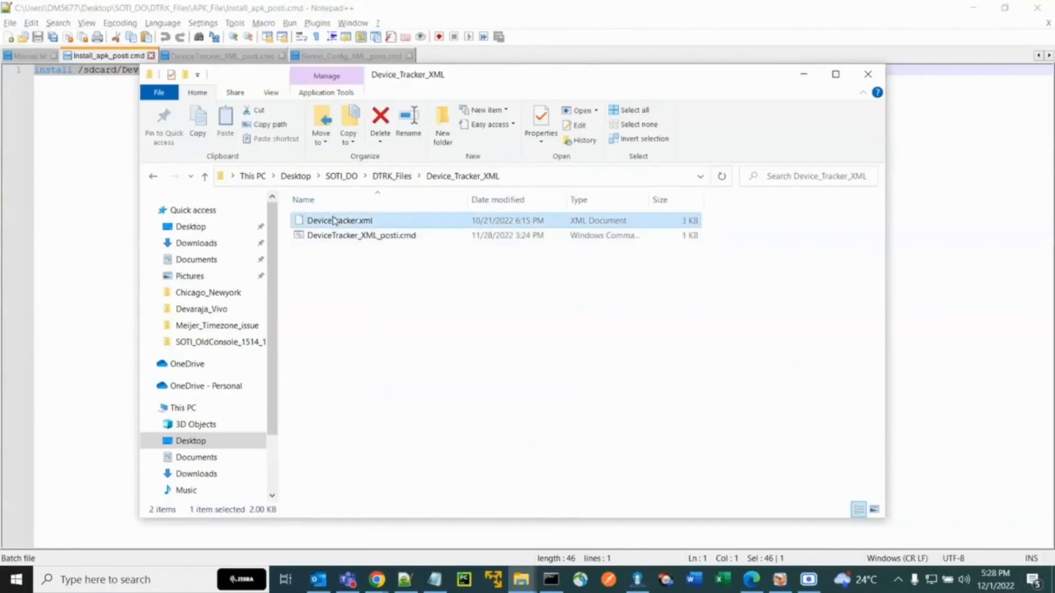
right_click(377, 241)
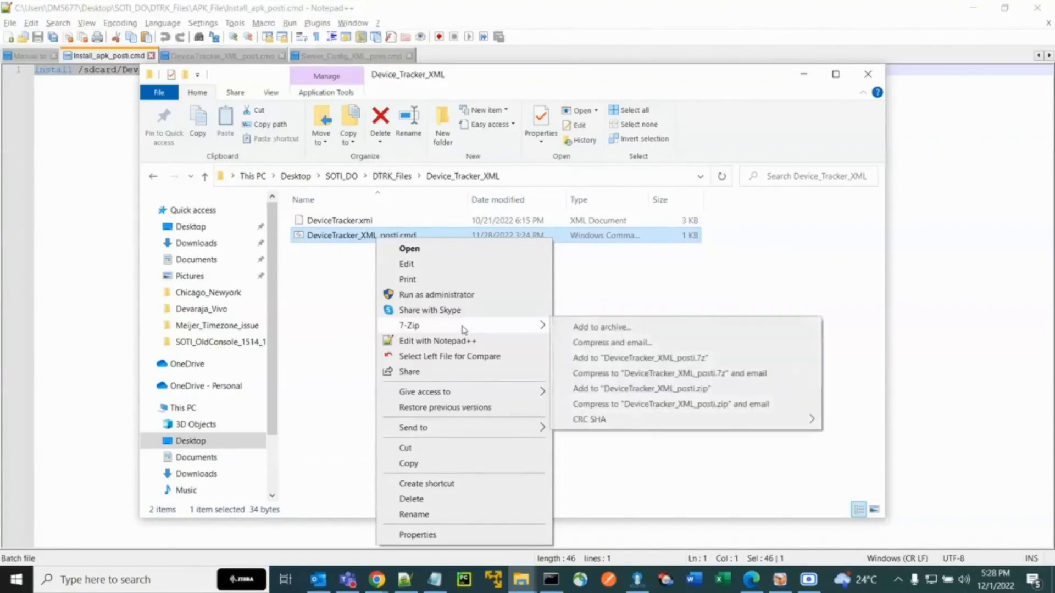
click(448, 341)
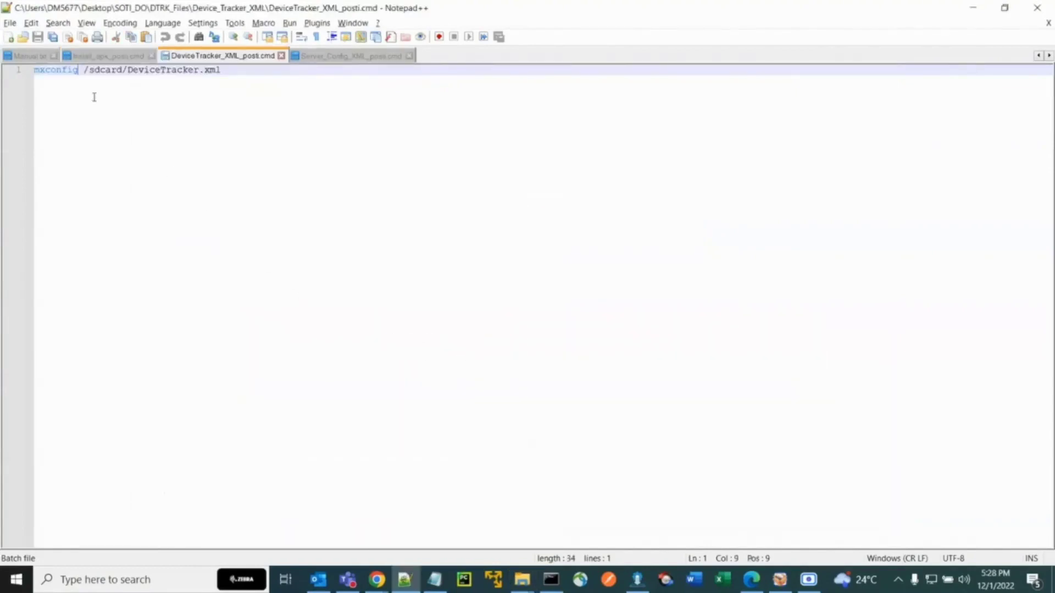
drag(79, 71, 226, 70)
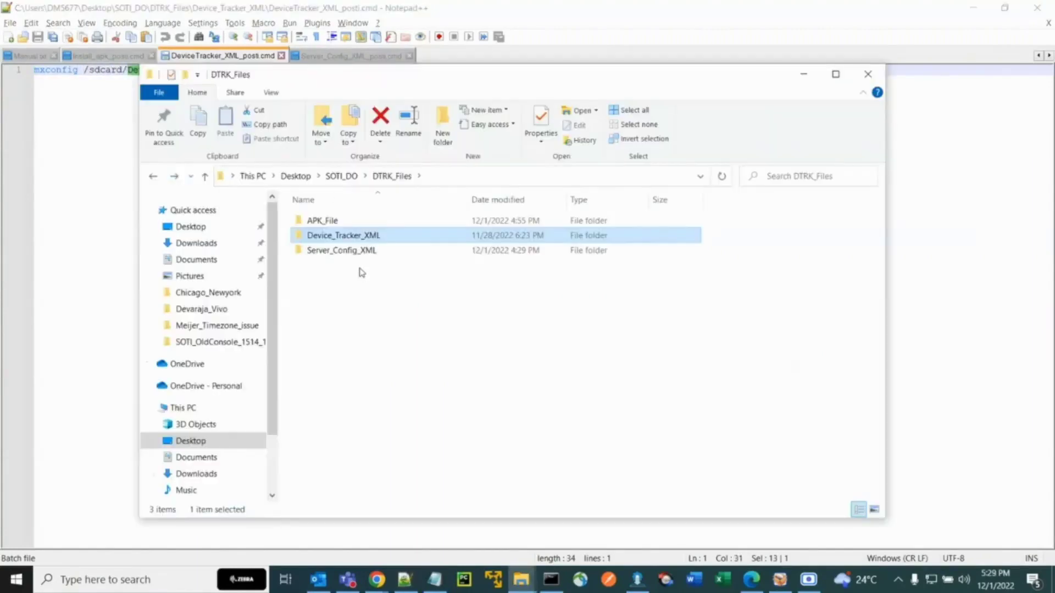
- Open the Server_Config_XML folder and inspect the Server_Config_XML_posti.cmd script using Notepad++
double_click(351, 249)
click(361, 223)
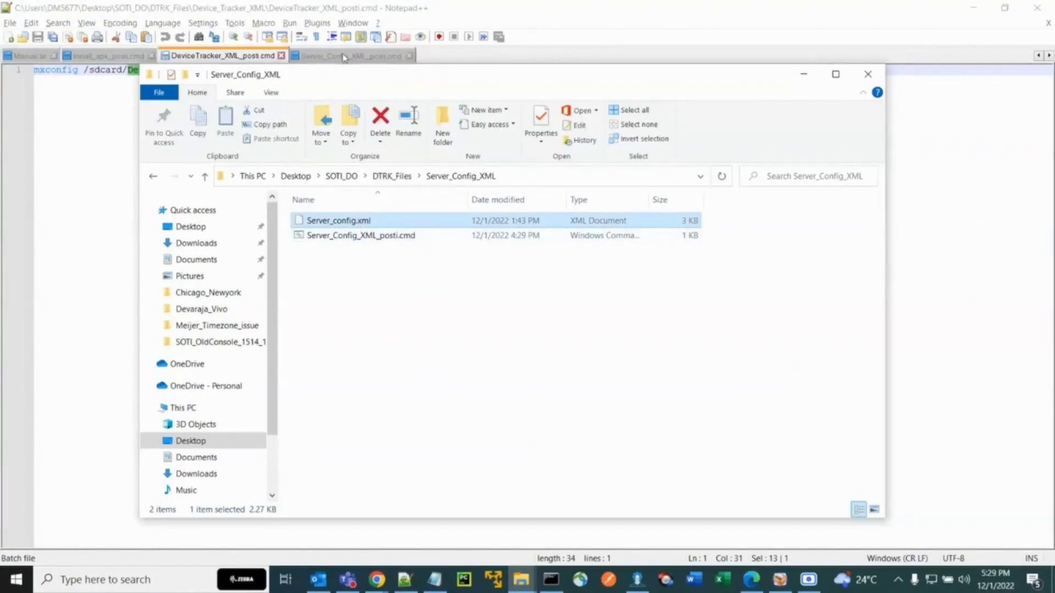
click(365, 236)
right_click(366, 236)
click(379, 332)
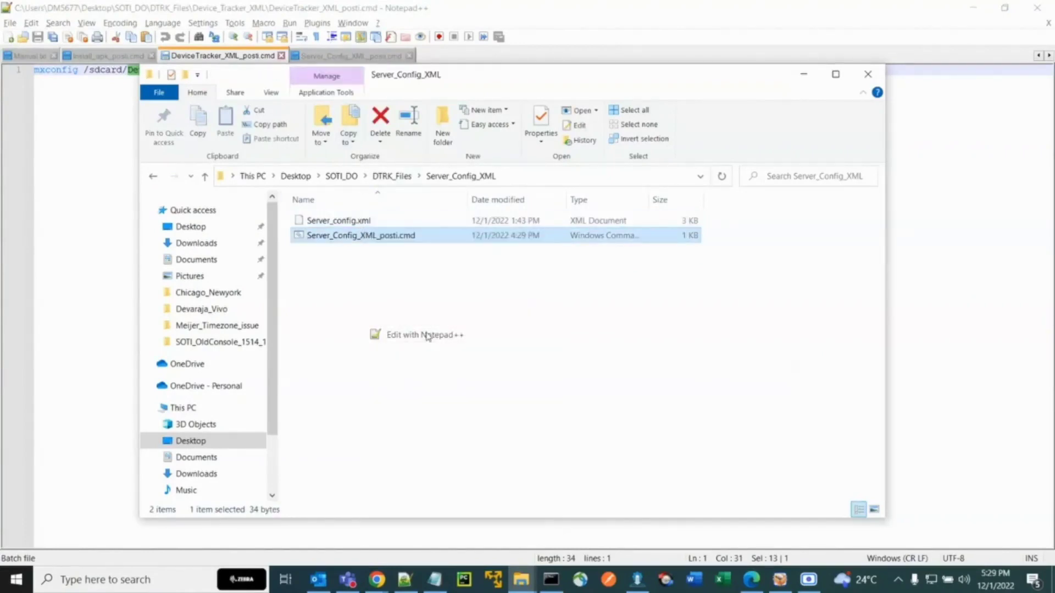
drag(229, 71, 45, 72)
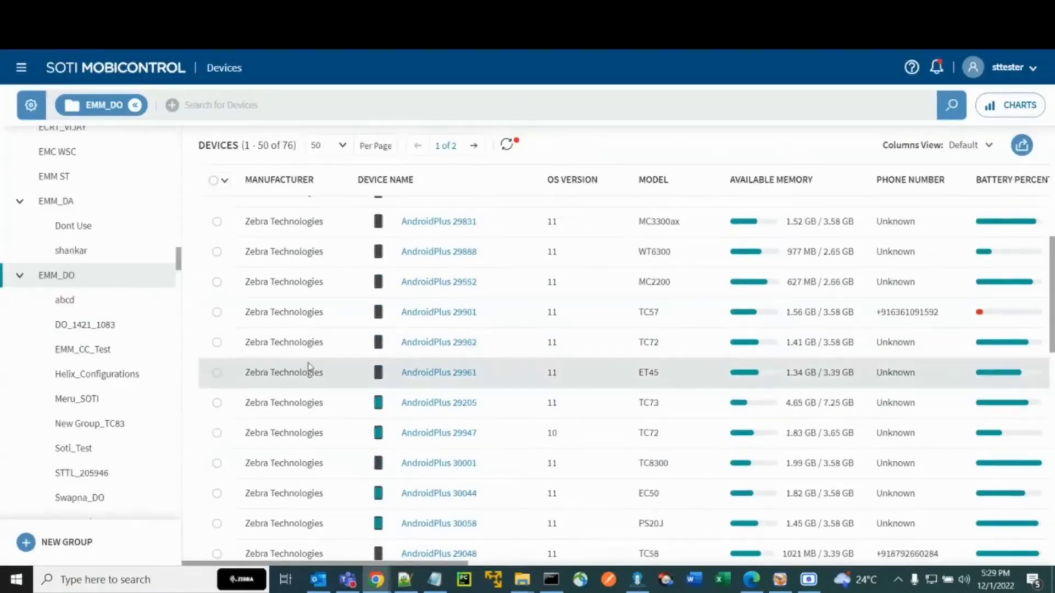
- In the SOTI MobiControl web console, open the Packages page and start the Package Studio download
scroll(309, 367, down, 3)
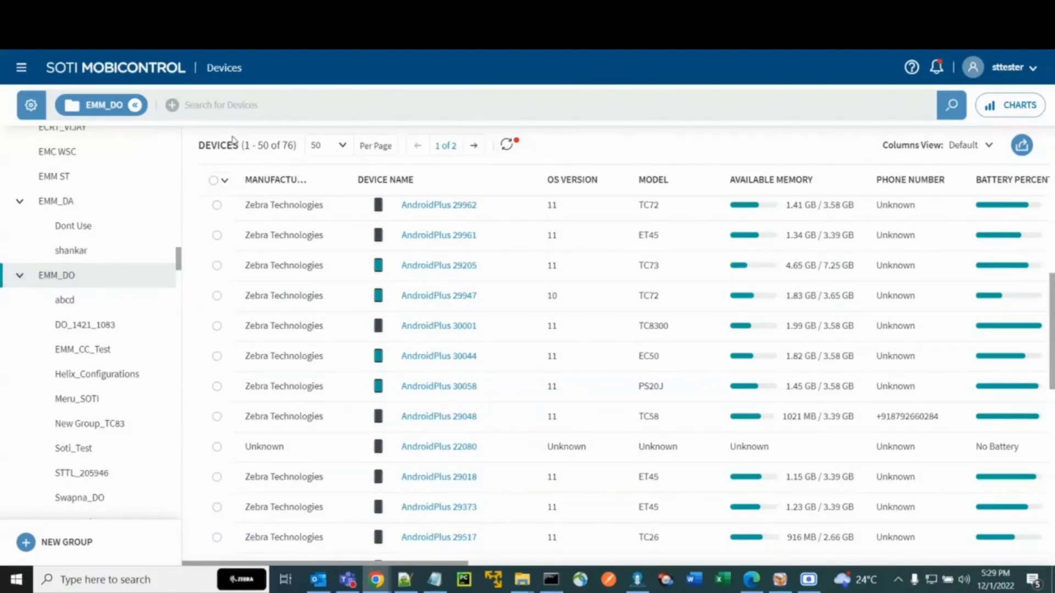
click(21, 67)
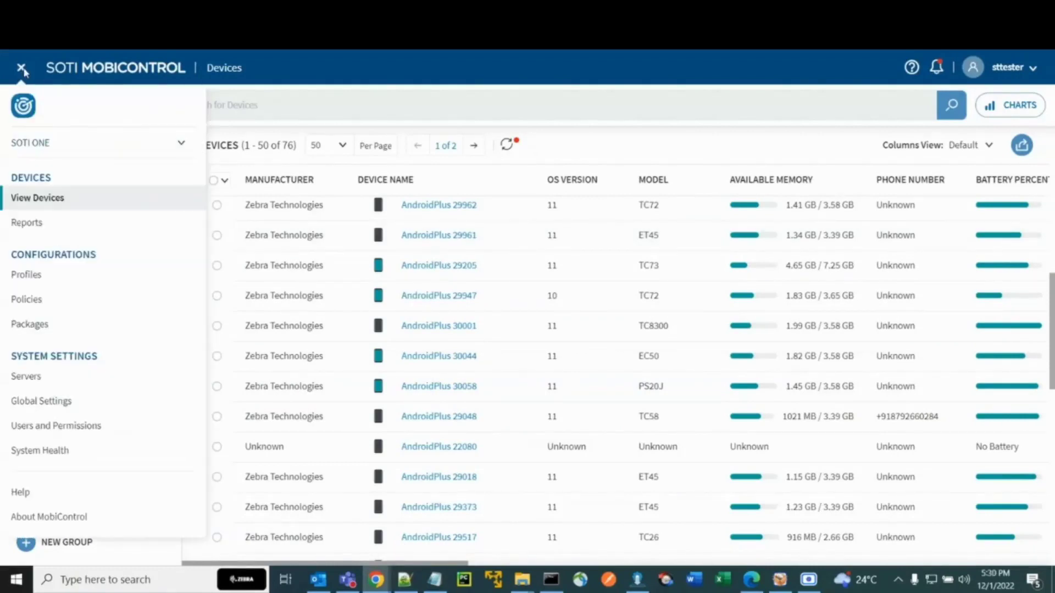
click(37, 331)
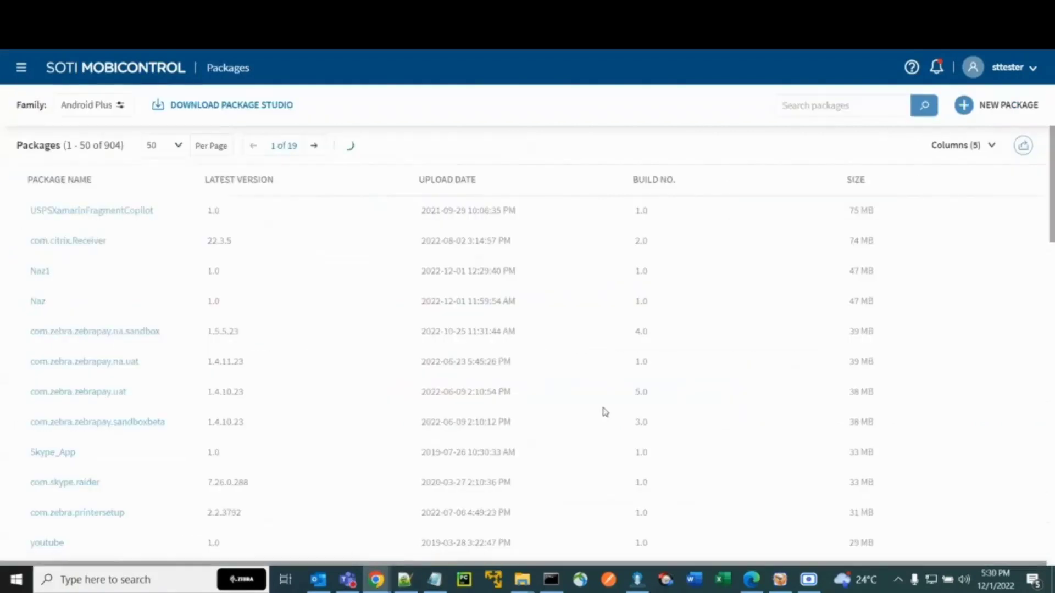
click(254, 113)
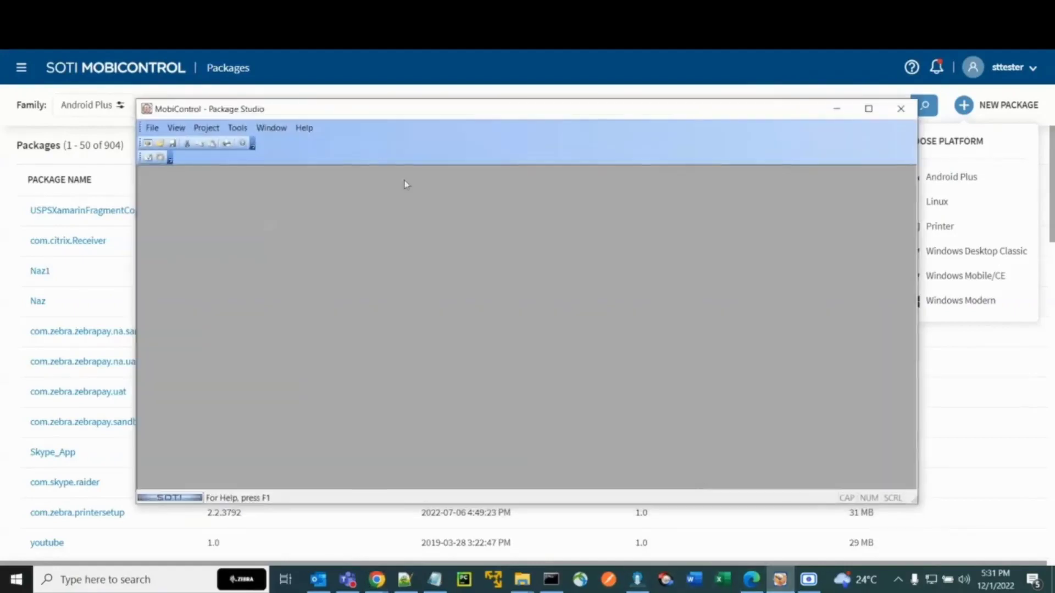
- In Package Studio, create a new package project named DT_Install_Apk for the Android platform and continue to its scripts
drag(309, 109, 281, 106)
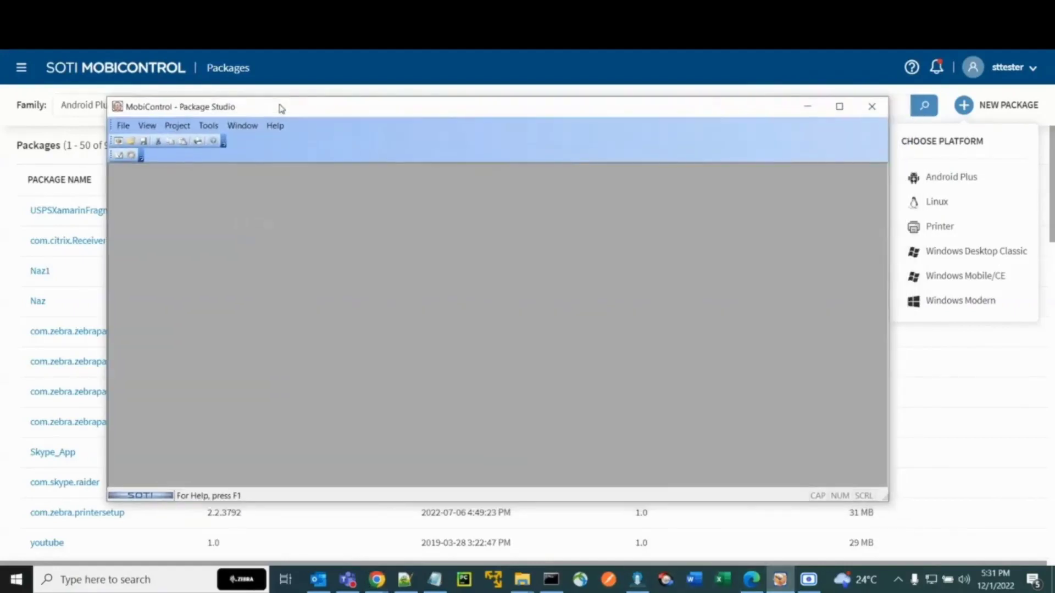
click(123, 128)
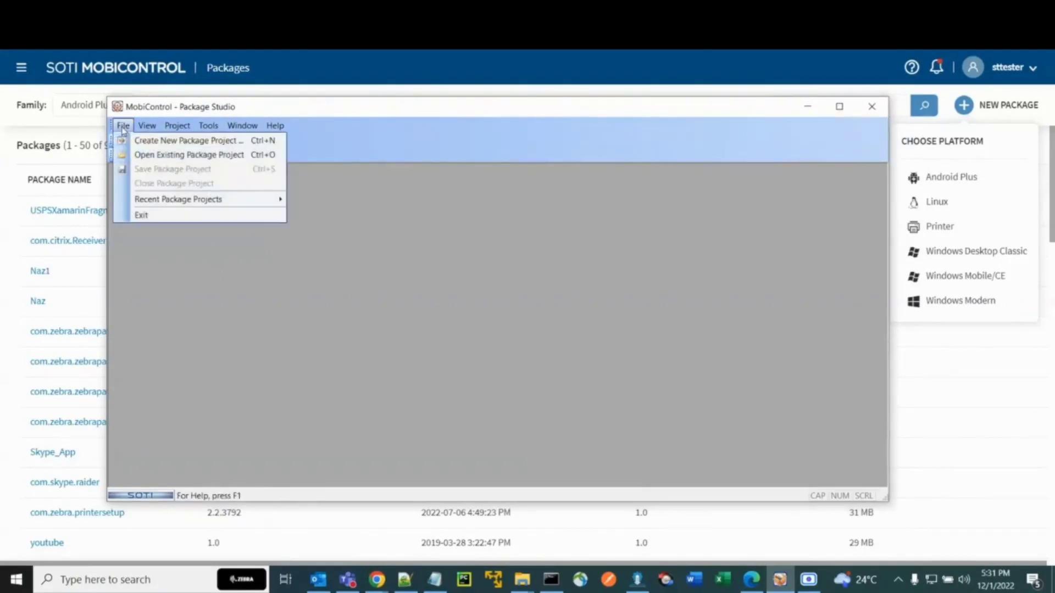
click(161, 141)
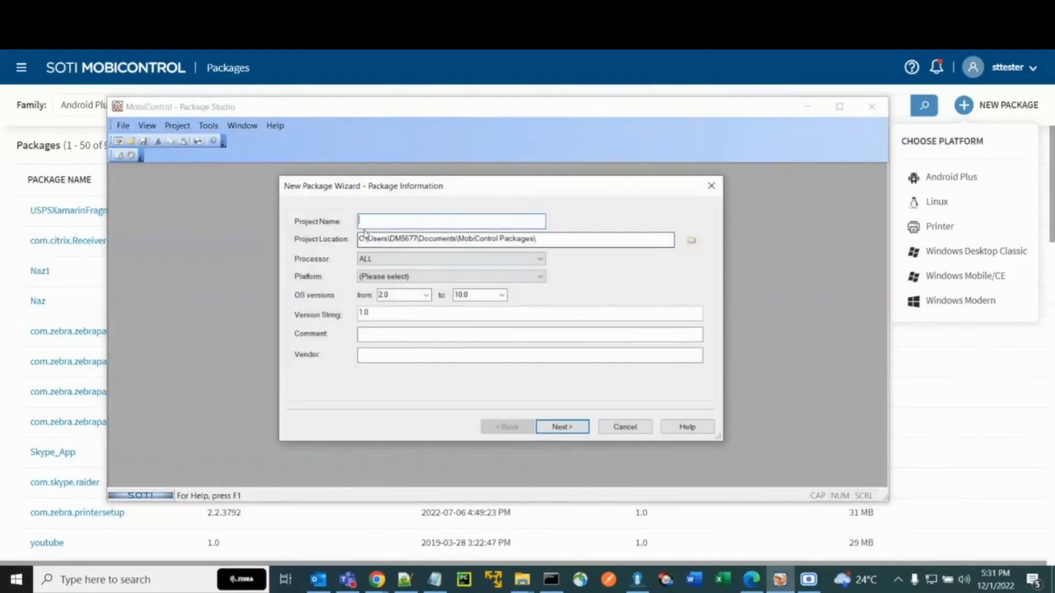
text(DT_Install_Apk)
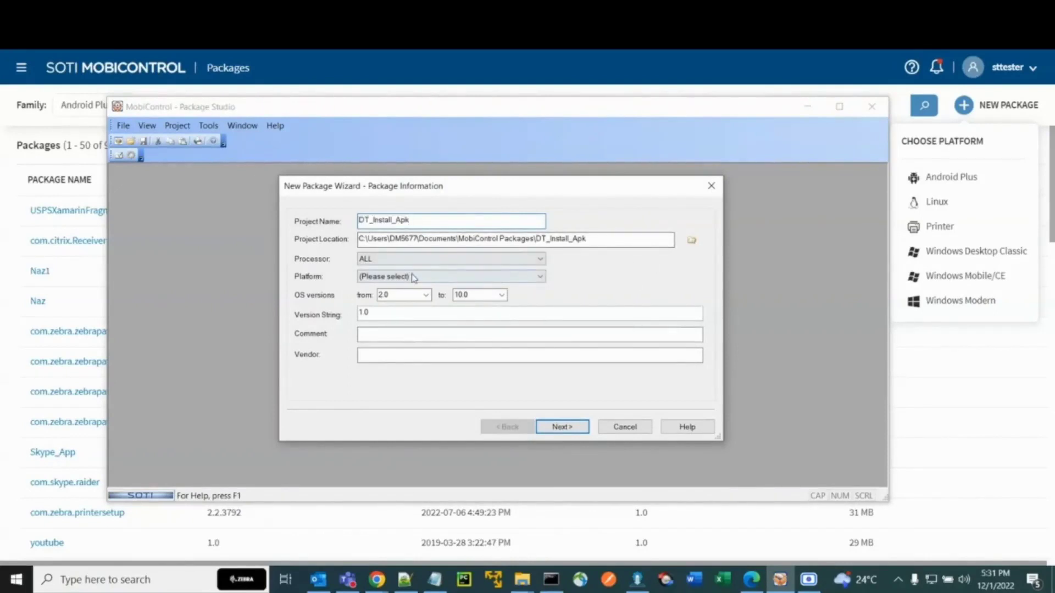
click(431, 277)
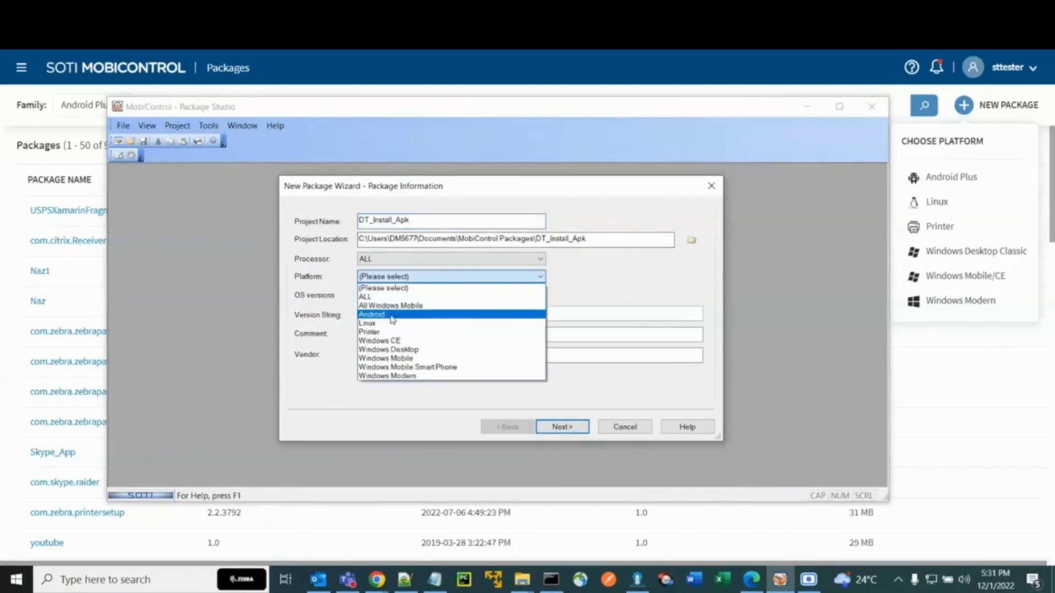
click(392, 316)
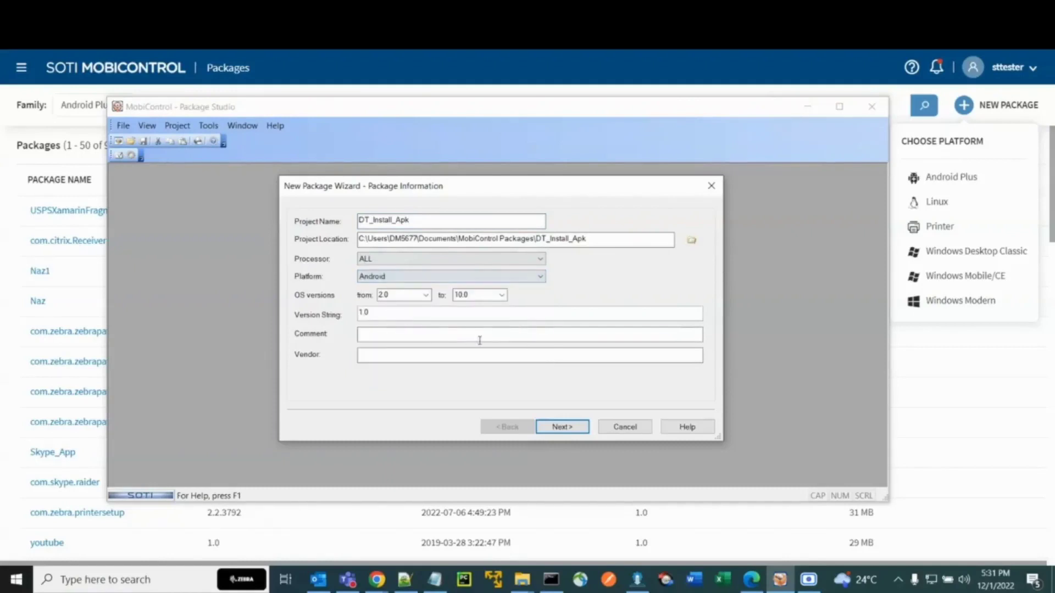
click(557, 429)
- Enable the post-install script for DT_Install_Apk, assign Install_apk_posti.cmd from the APK_File folder, and continue to the package files
click(314, 276)
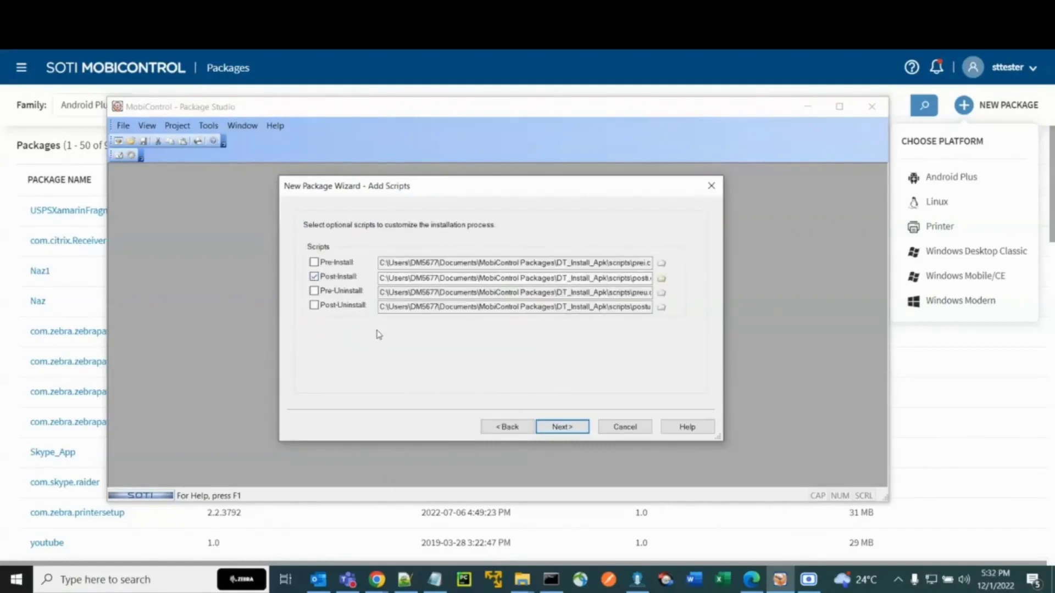
click(662, 280)
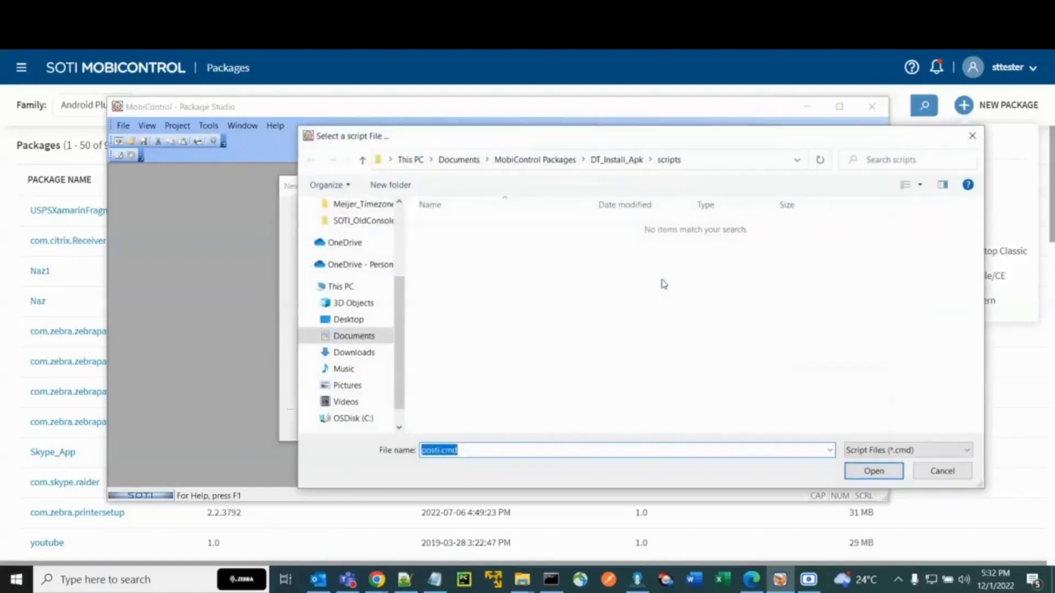
click(558, 285)
click(508, 230)
click(850, 474)
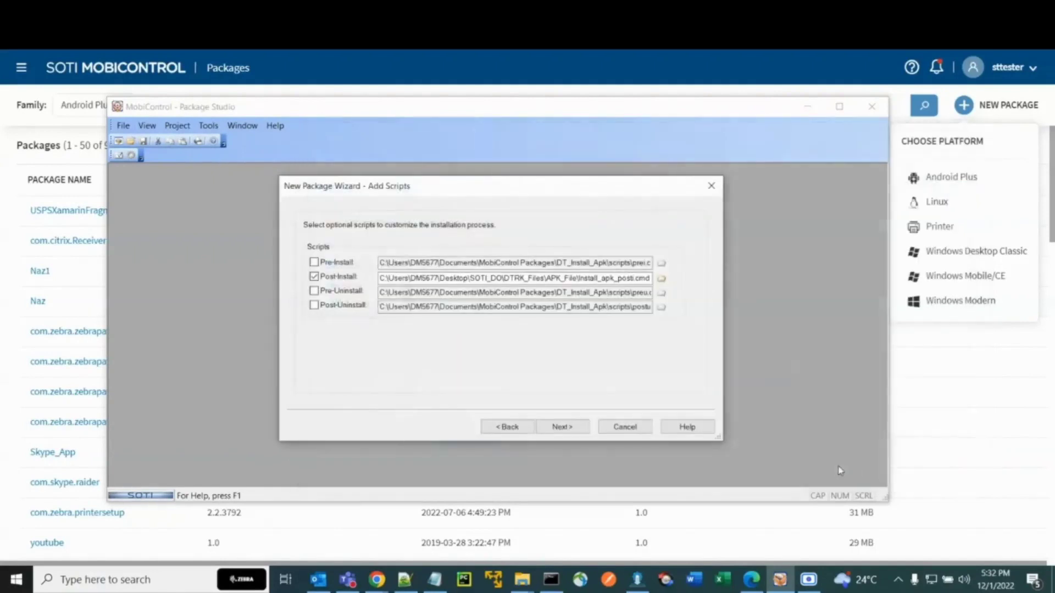
click(562, 427)
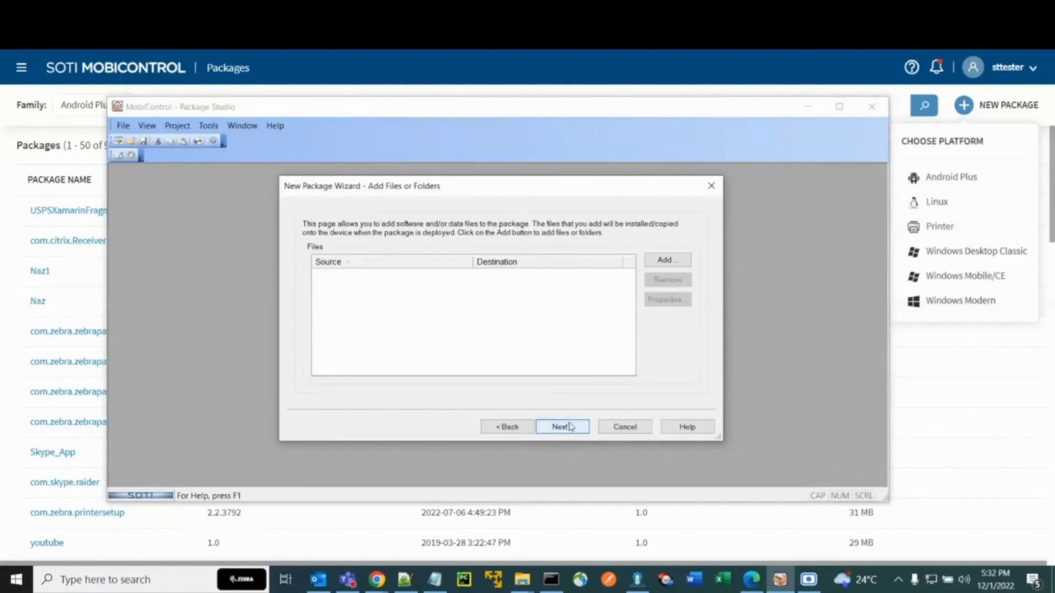
- Add DeviceTracker_5.2.000.1152.apk to the package with %sdcard%\ as its destination on the device
click(669, 263)
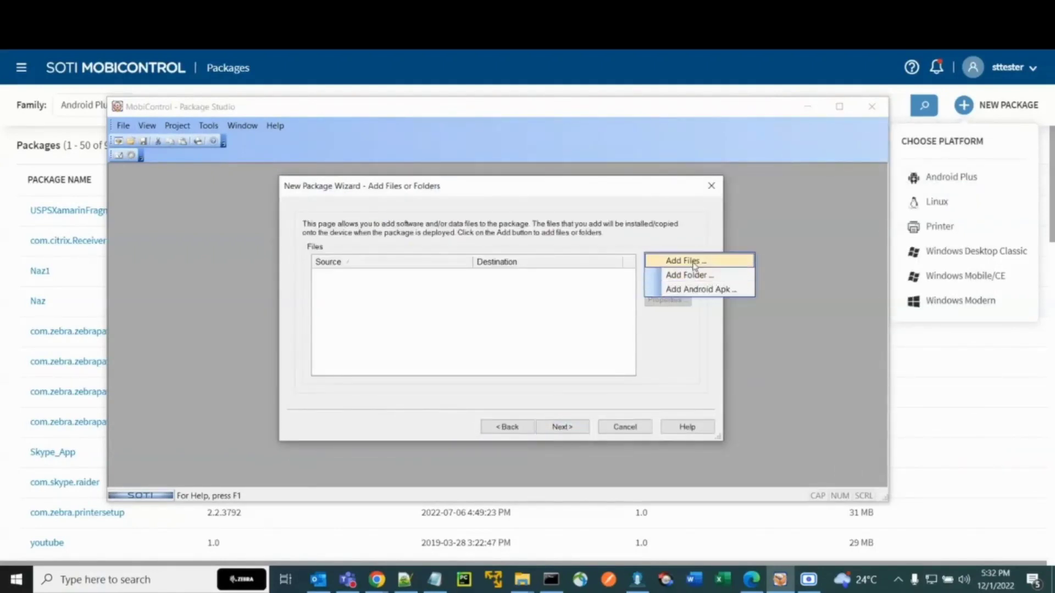
click(685, 261)
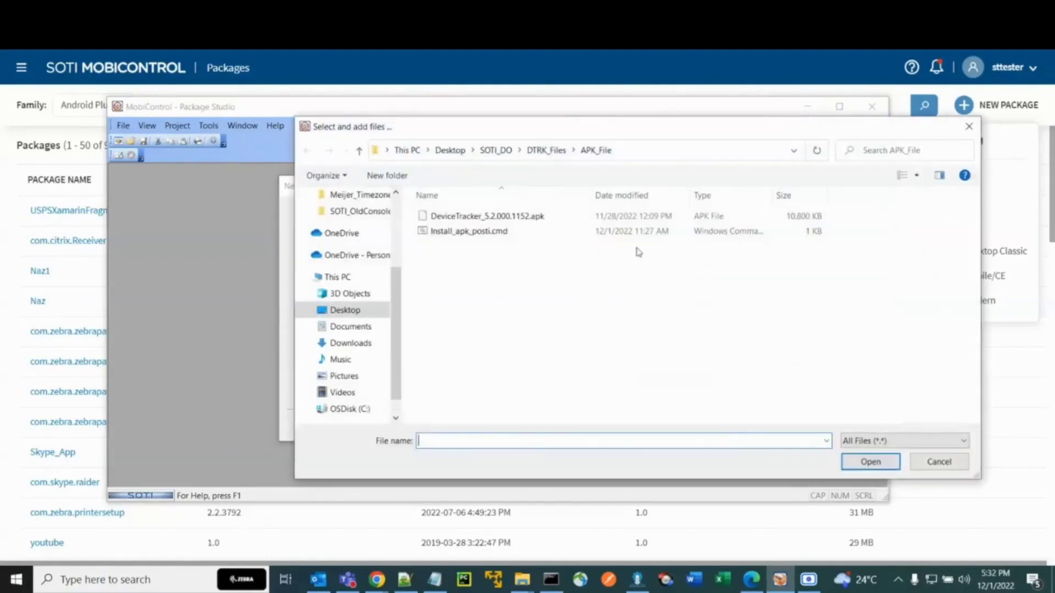
click(485, 217)
click(889, 467)
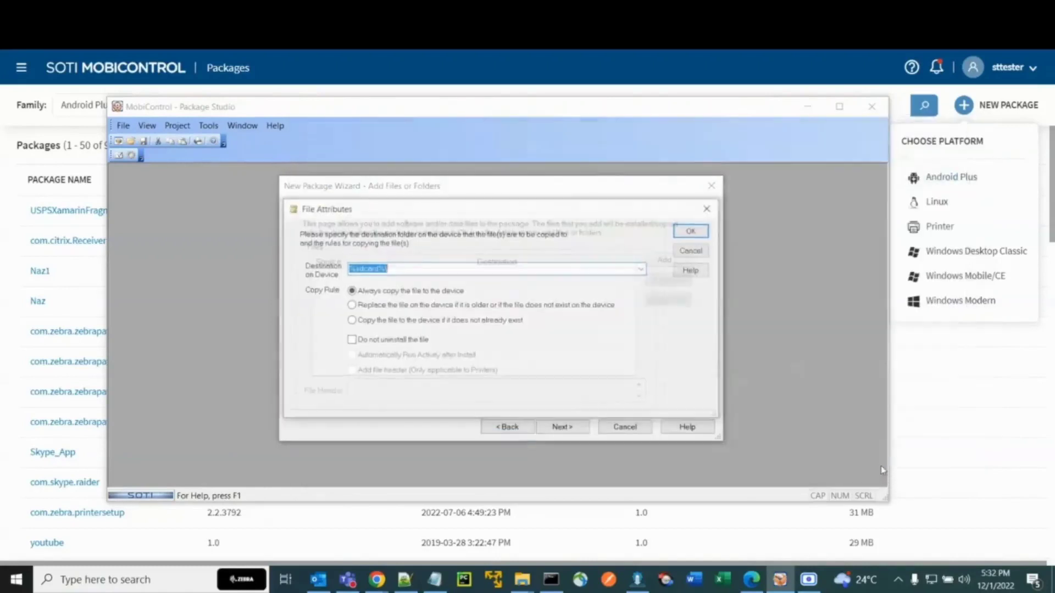
click(427, 269)
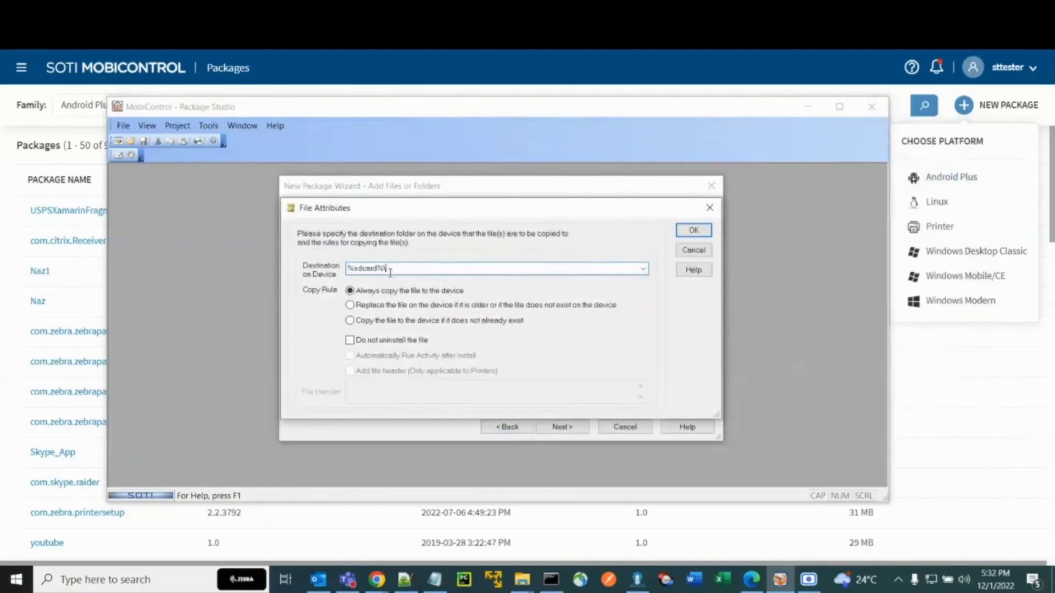
double_click(369, 268)
click(701, 235)
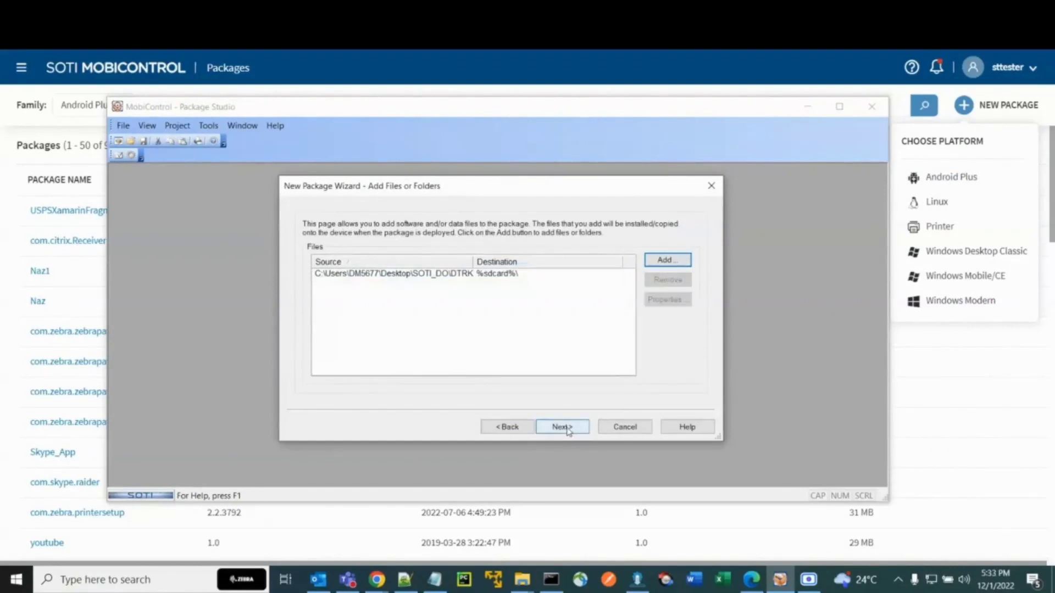
- Finish the DT_Install_Apk project, build its package, and review the build output
click(567, 430)
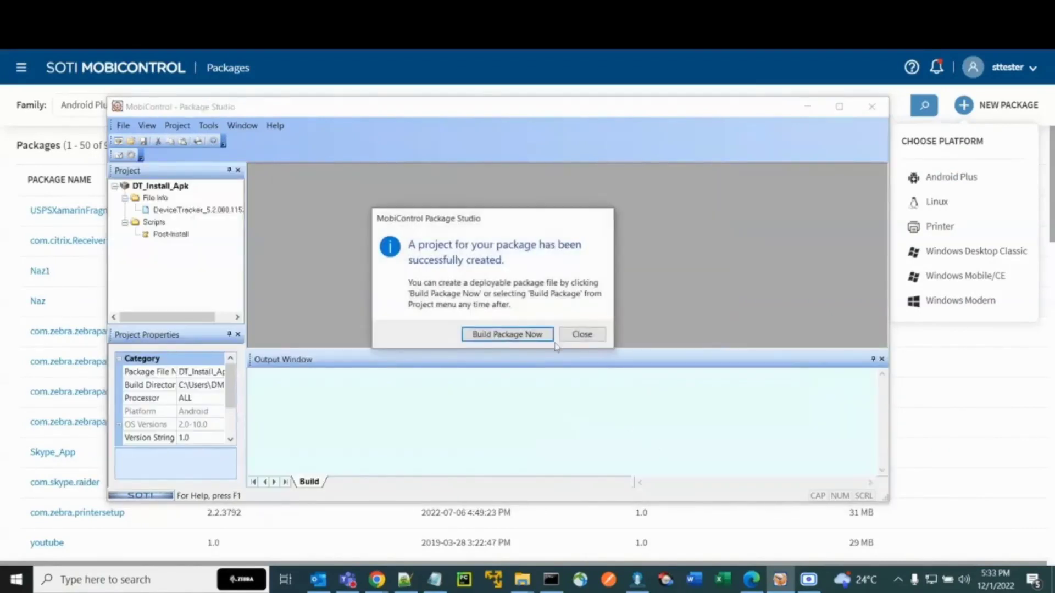
click(506, 335)
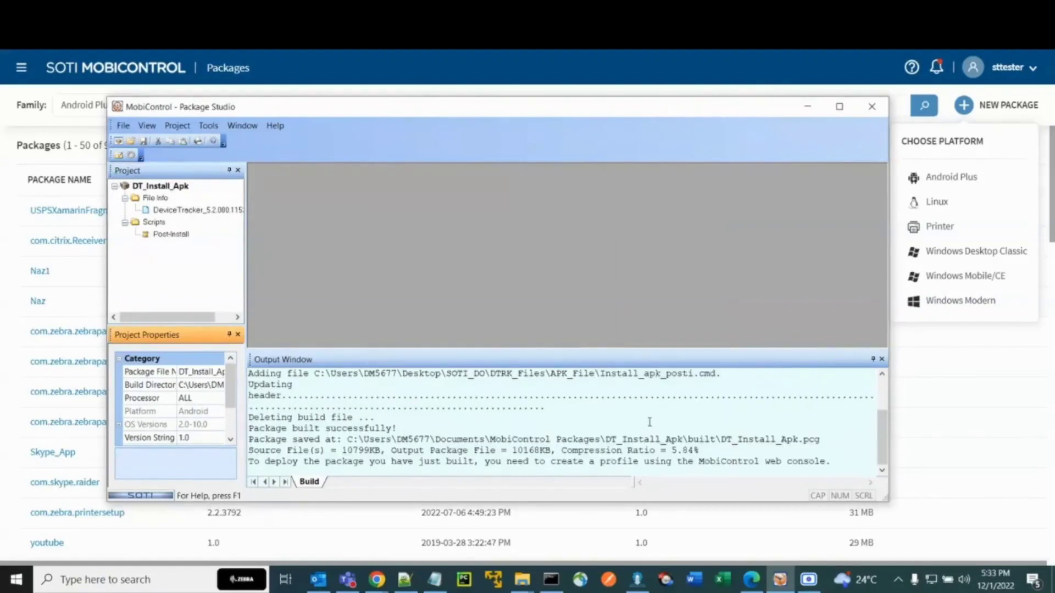
scroll(648, 417, up, 1)
- Create a new package project named DT_XML_Push for the Android platform and continue to its scripts
click(124, 126)
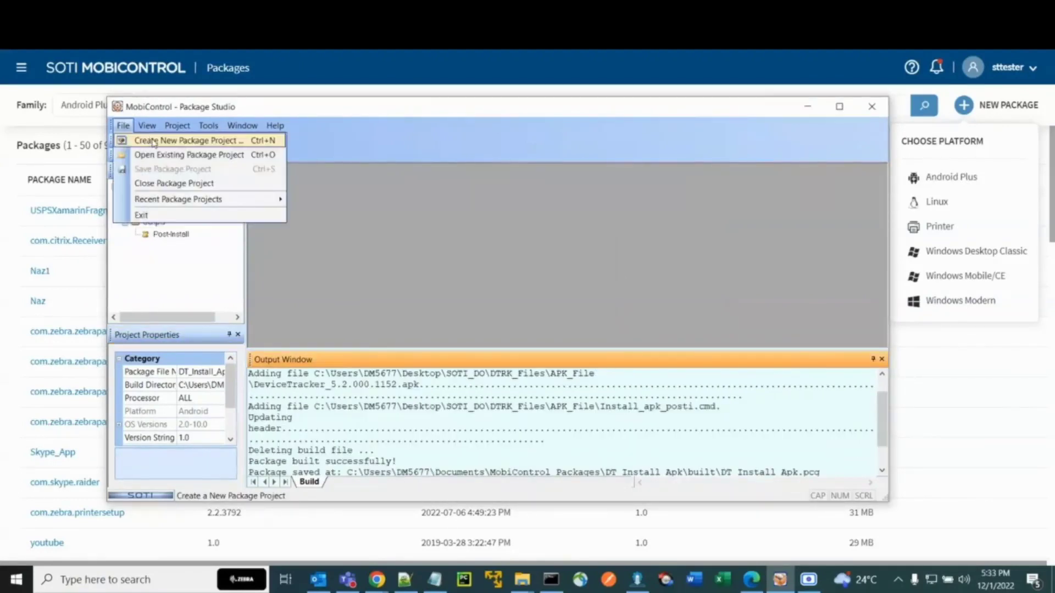
click(152, 144)
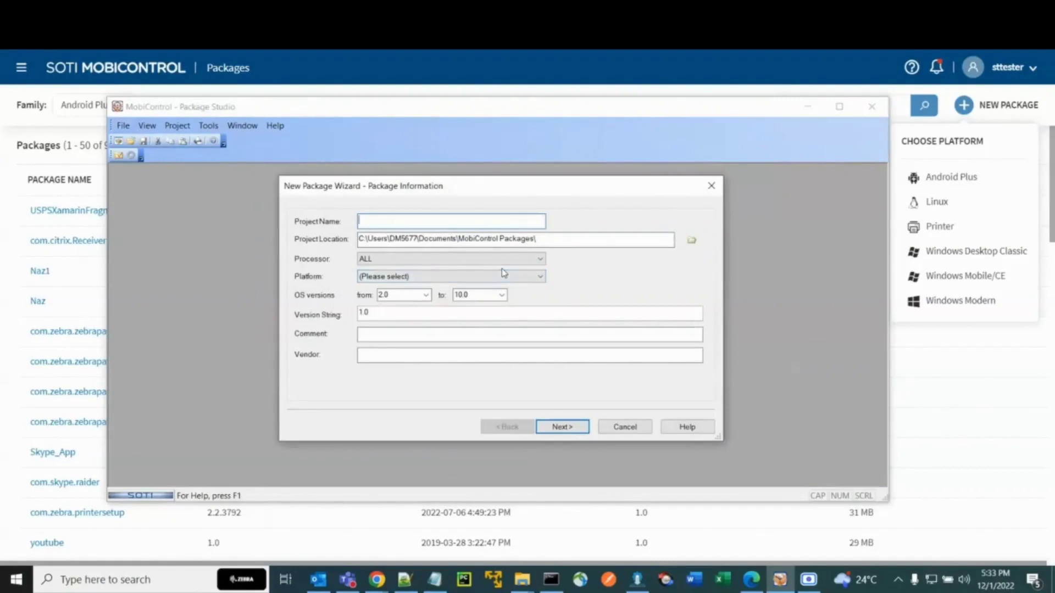
text(DT_XML_Push)
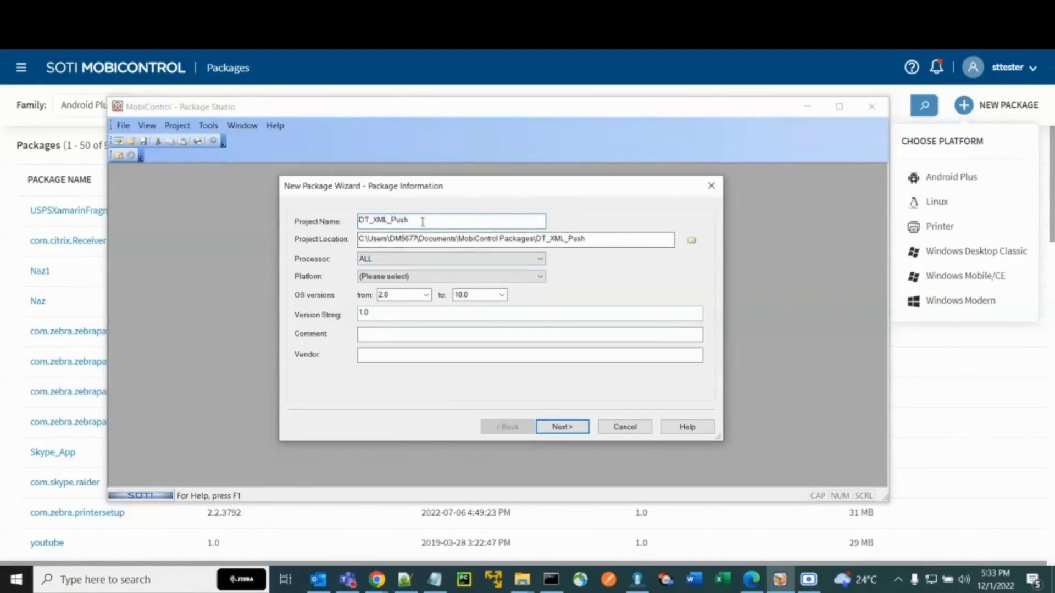
click(397, 276)
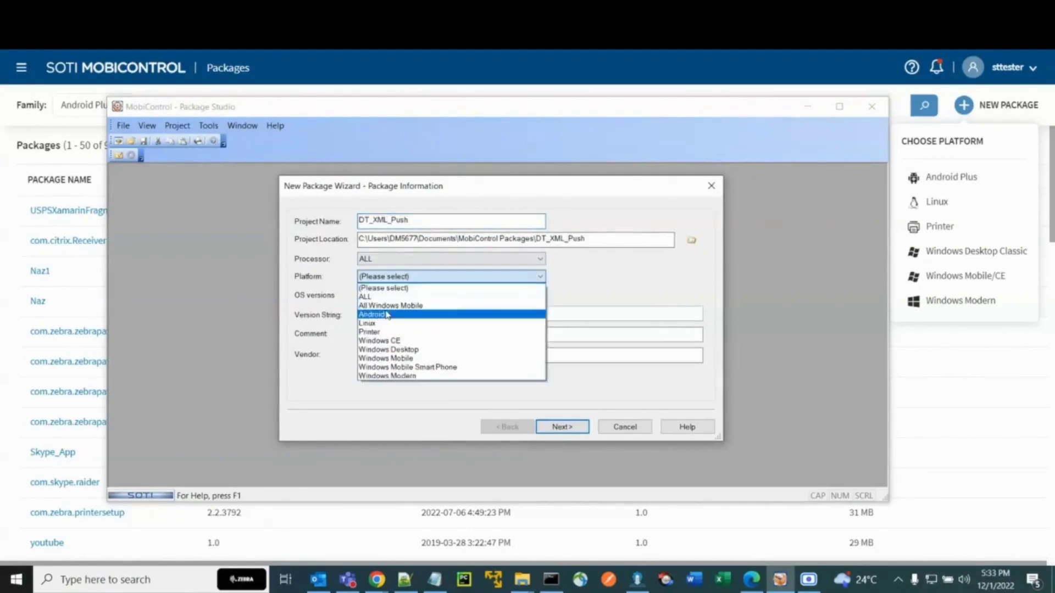
click(387, 305)
click(562, 427)
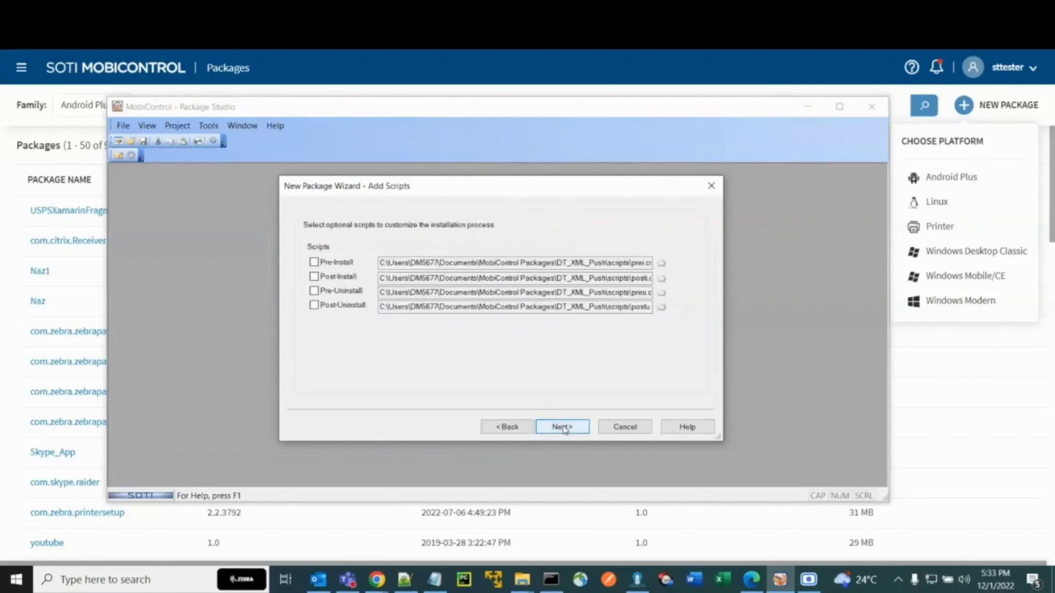
- Enable the post-install script for DT_XML_Push, assign DeviceTracker_XML_posti.cmd from the Device_Tracker_XML folder, and continue to the package files
click(313, 277)
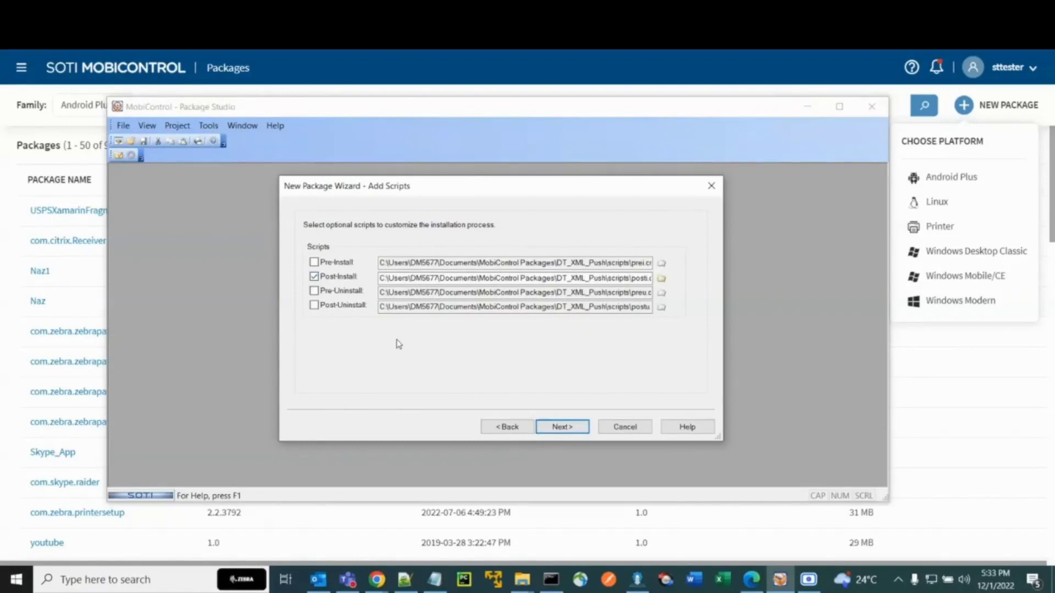
click(662, 280)
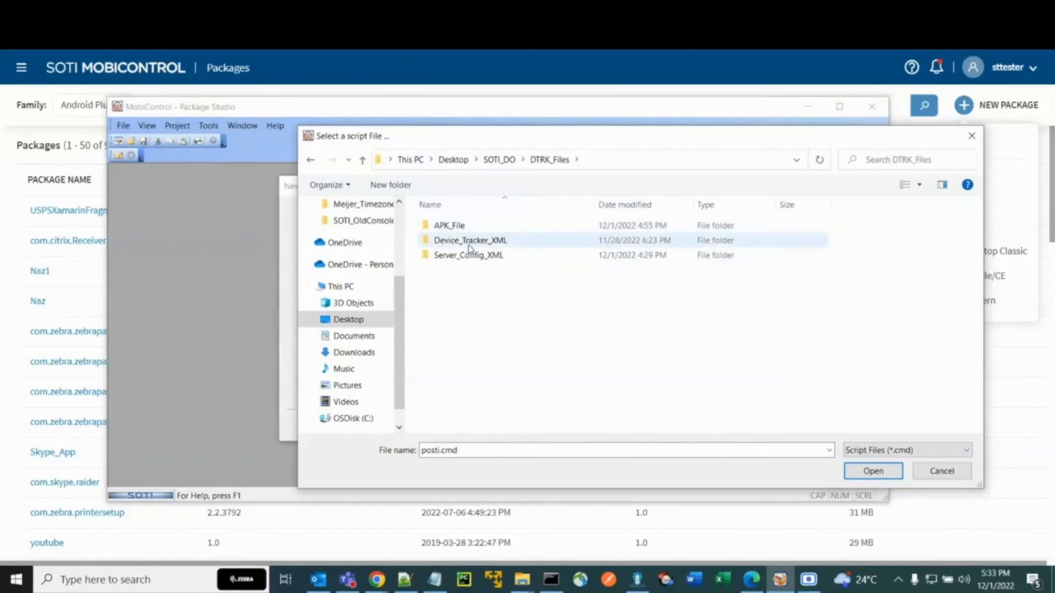
double_click(470, 241)
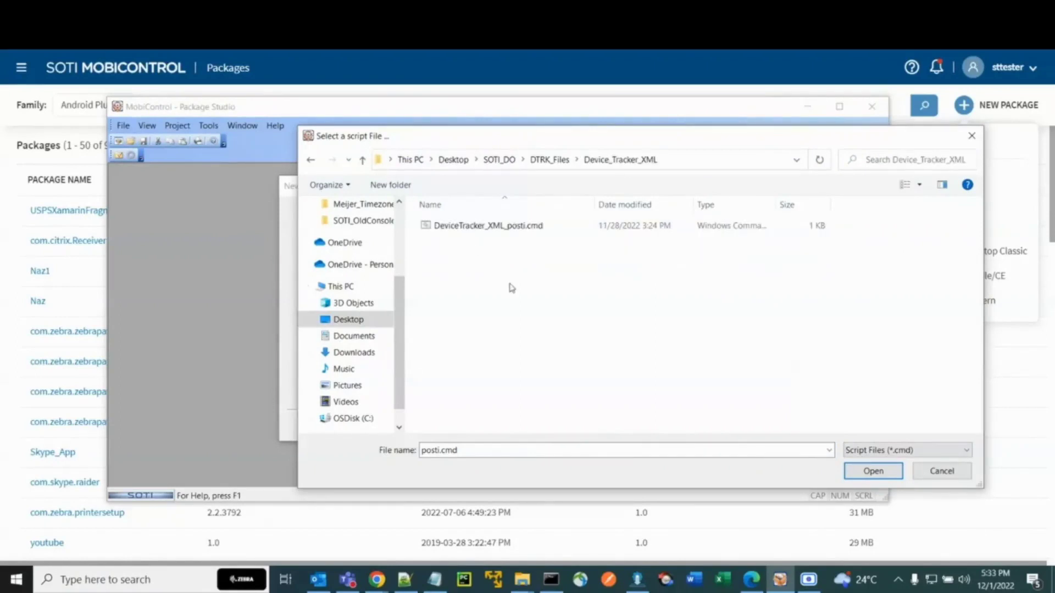
click(505, 227)
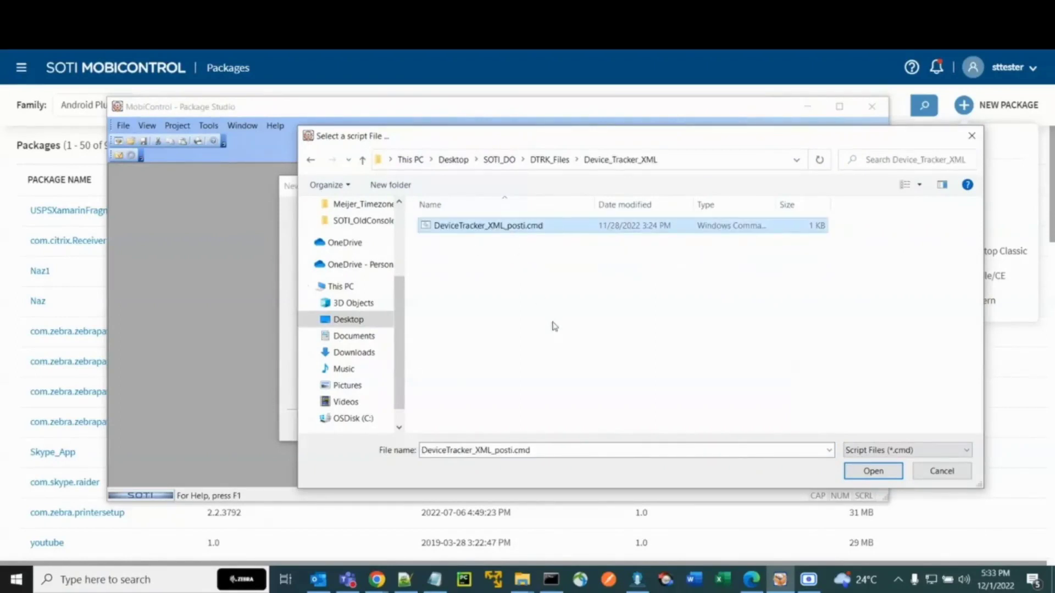
click(868, 472)
click(561, 427)
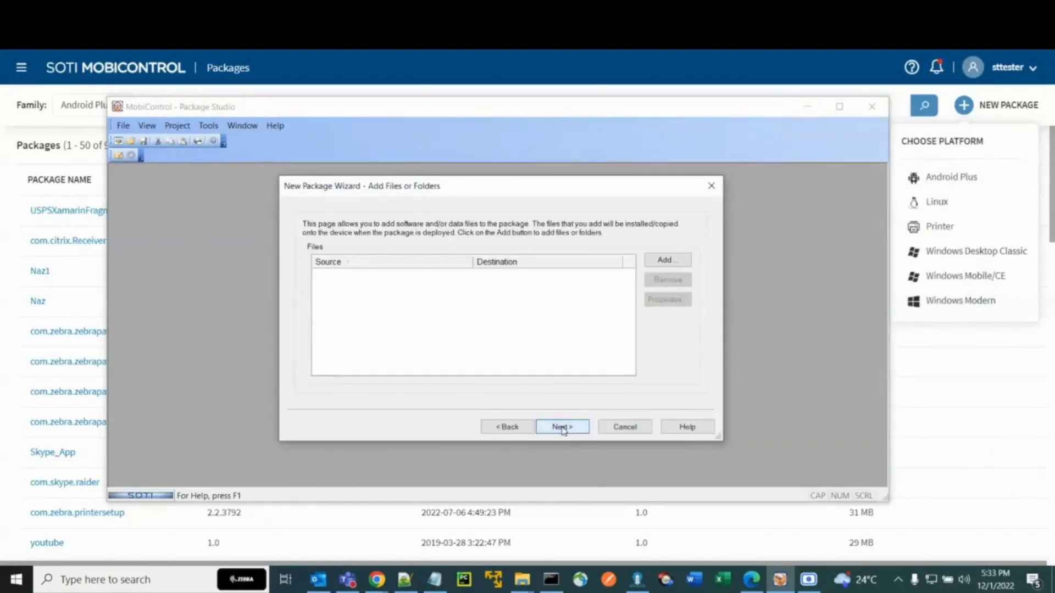
- Add DeviceTracker.xml from the Device_Tracker_XML folder to the package, keeping %sdcard%\ as the device destination
click(658, 262)
click(673, 262)
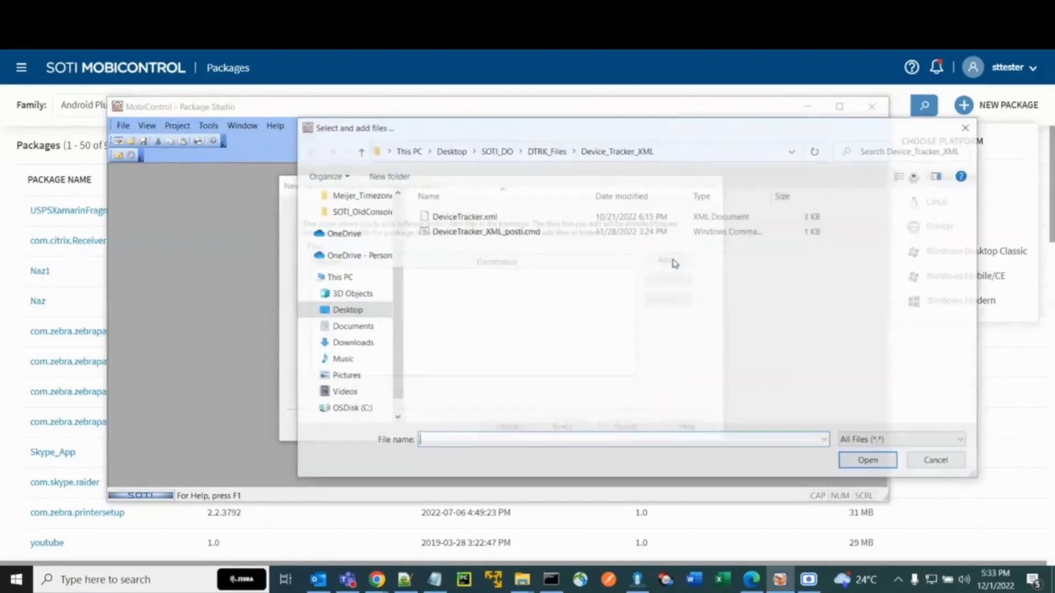
key(alt+Up)
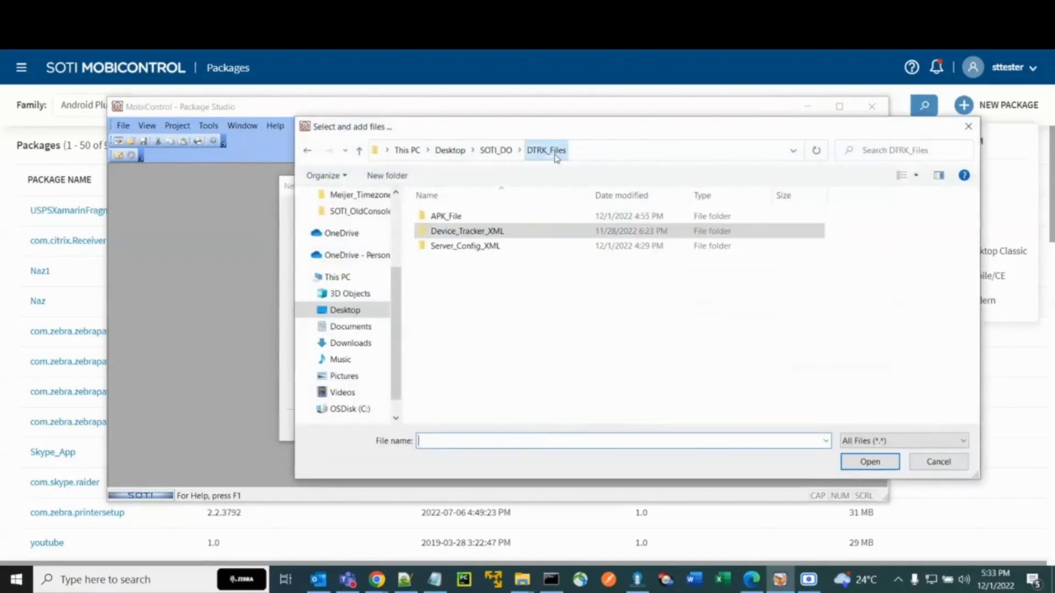
double_click(482, 232)
click(473, 217)
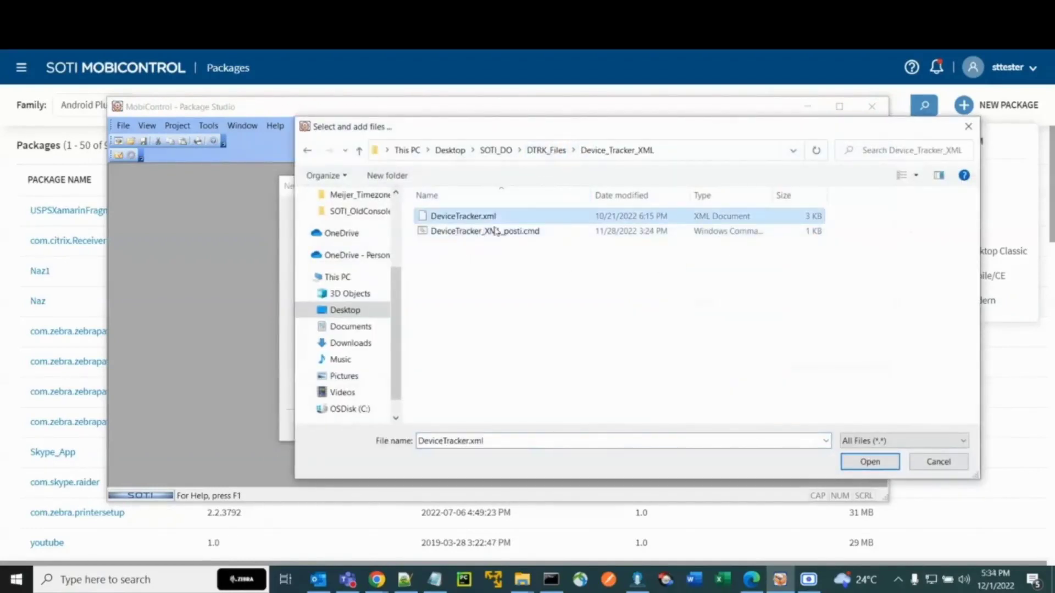
click(871, 462)
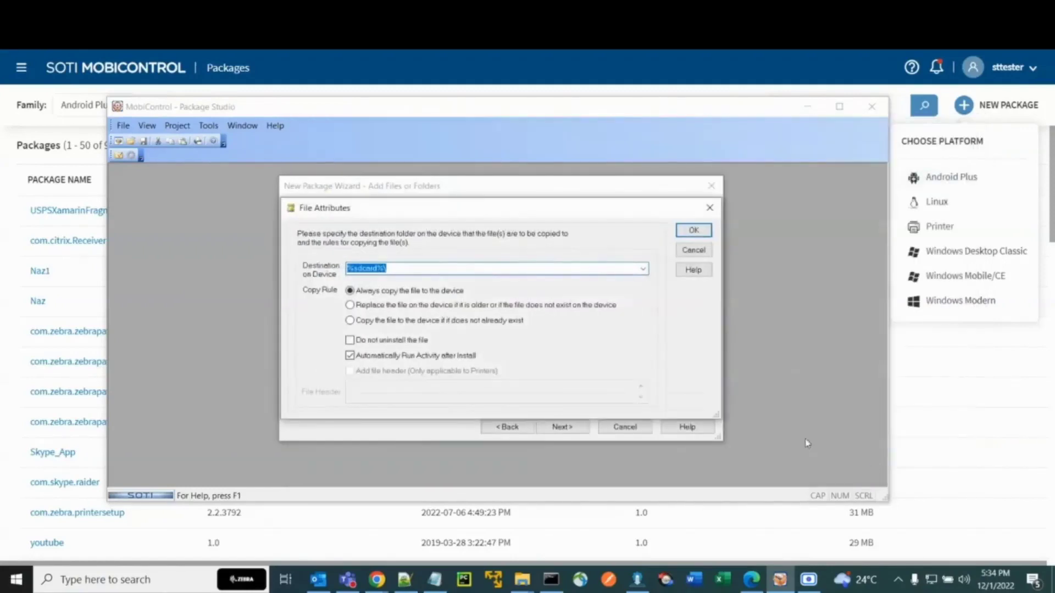
click(692, 231)
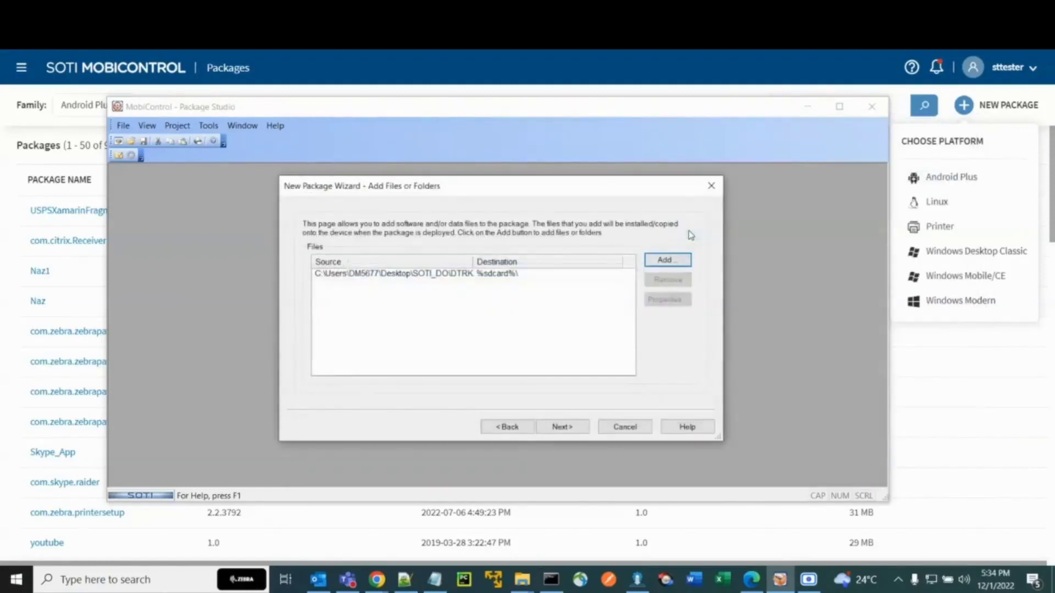
- Finish the DT_XML_Push project, build its package, and check the saved package path in the build output
click(571, 431)
click(572, 432)
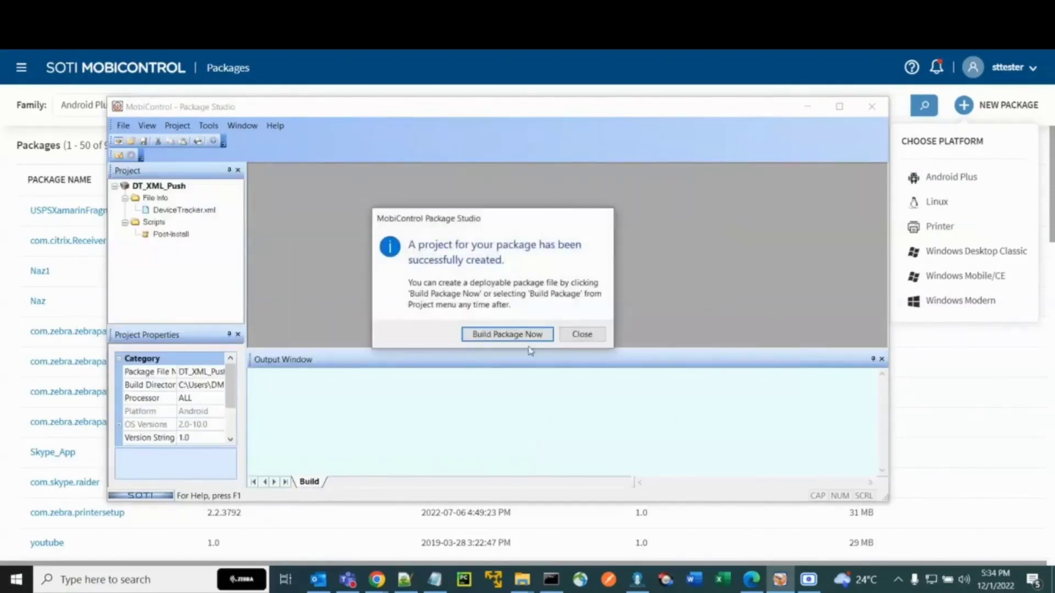
click(529, 345)
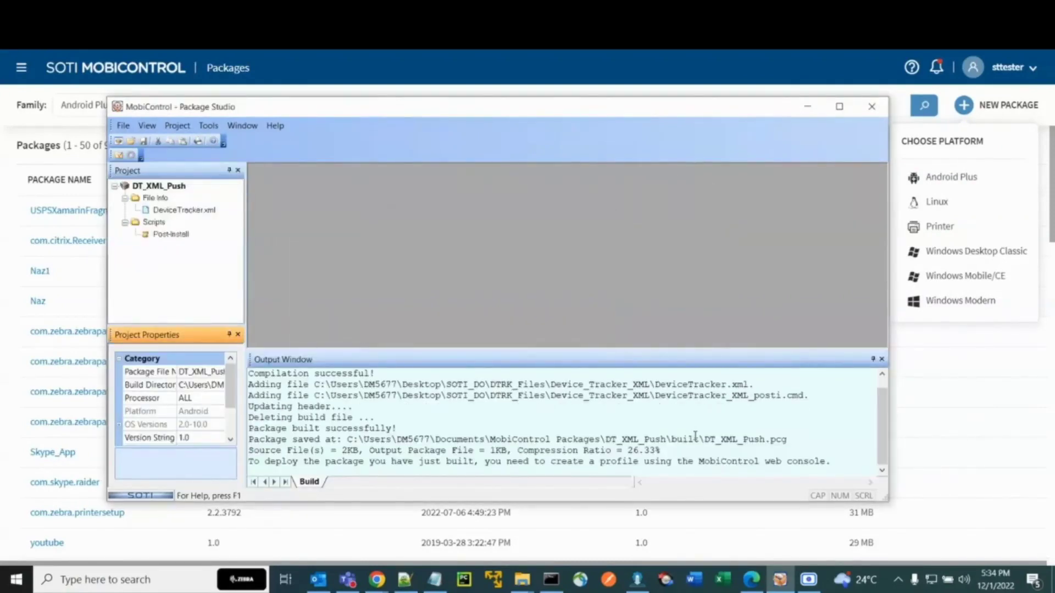
drag(706, 440, 783, 440)
click(816, 443)
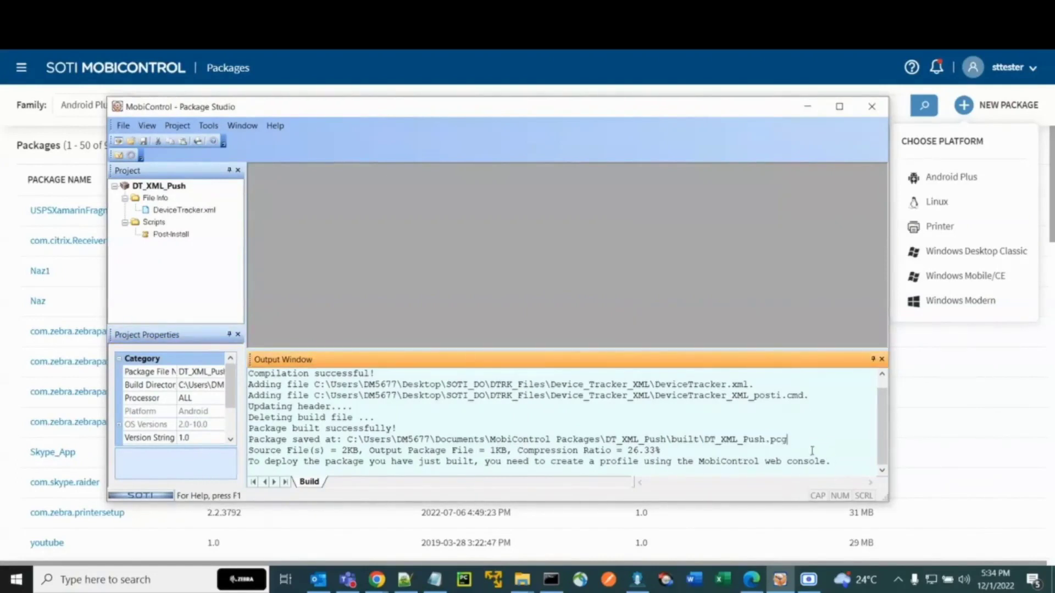
- Create a new package project named DT_Server_XML_Push for the Android platform and continue to its scripts
click(123, 126)
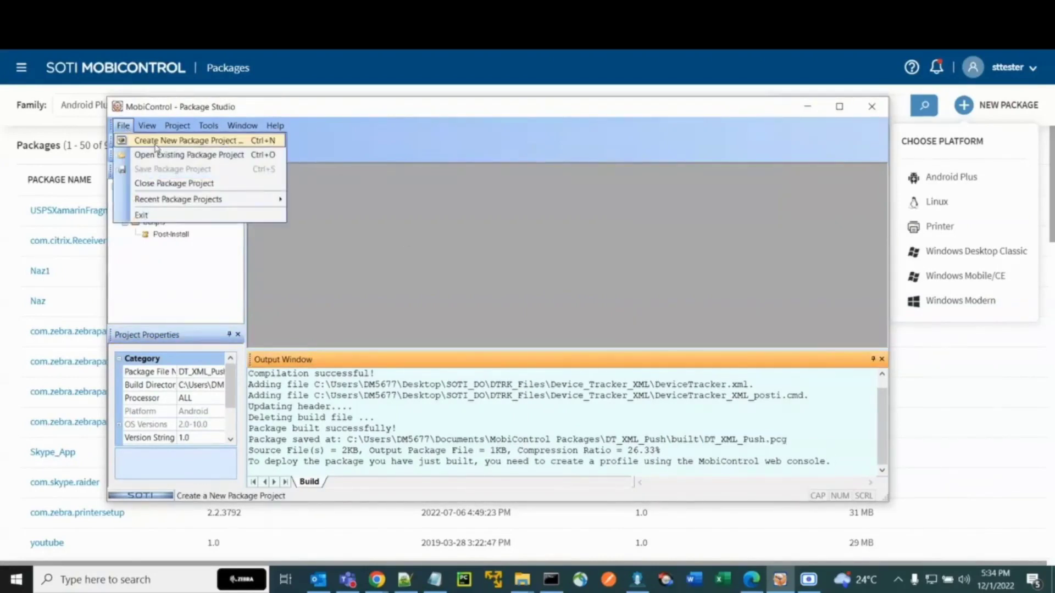
click(156, 144)
text(DT_Server_XML_Push)
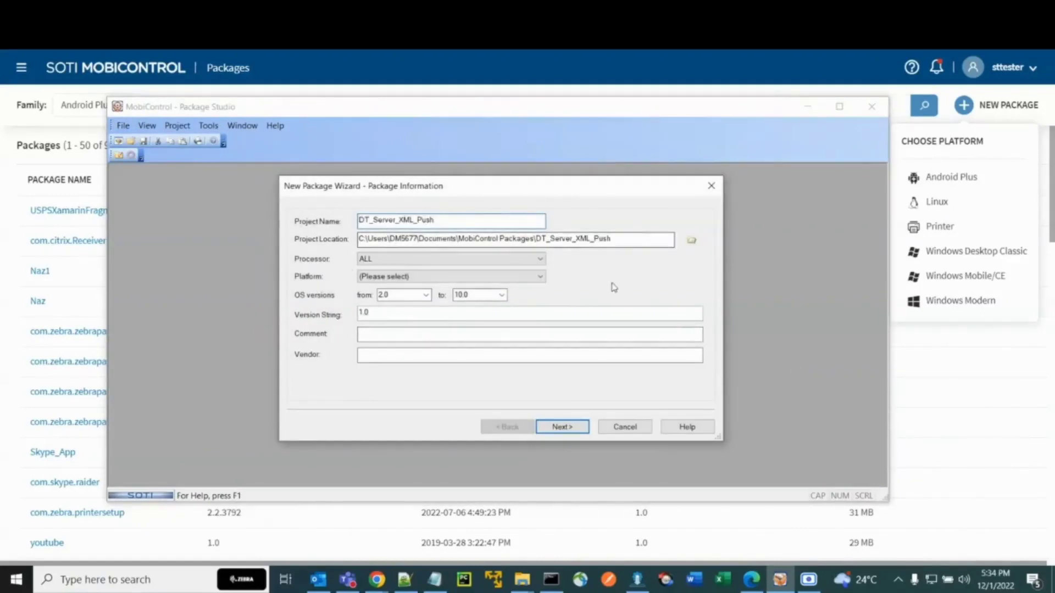
click(379, 277)
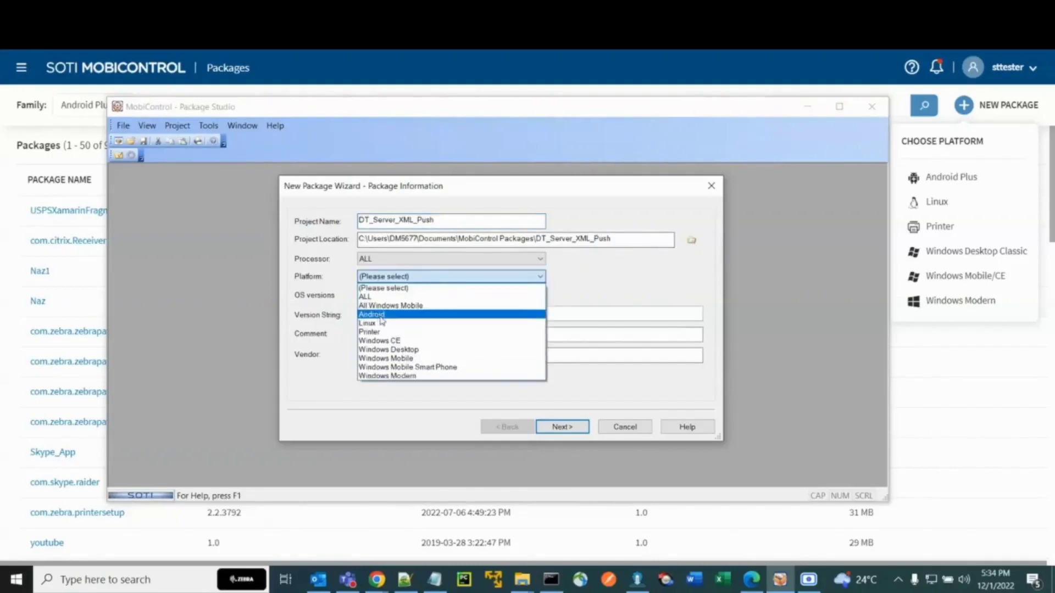
click(379, 315)
click(569, 427)
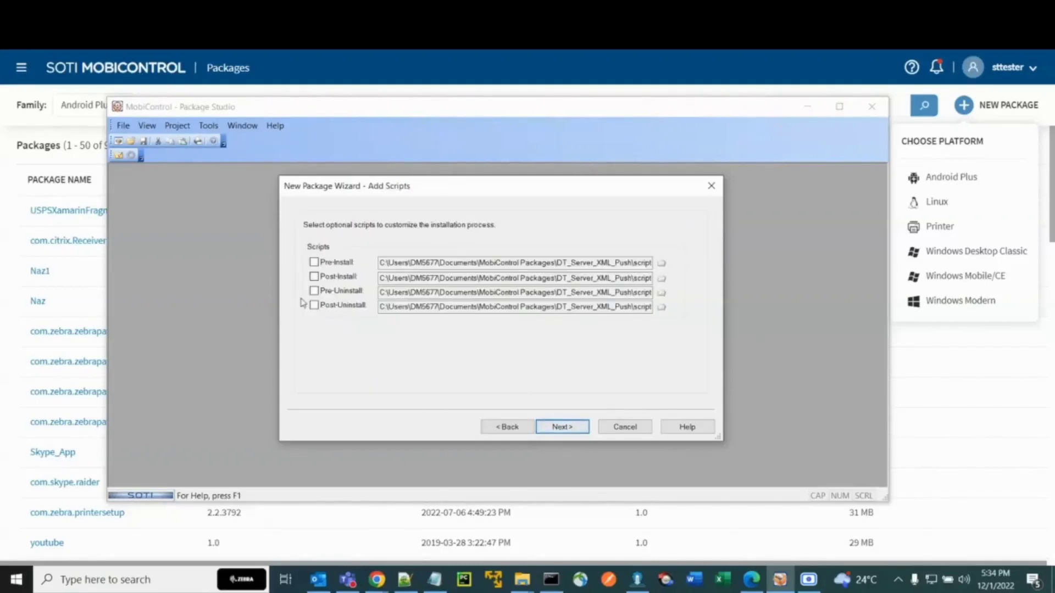
- Enable the post-install script for DT_Server_XML_Push, assign Server_Config_XML_posti.cmd from the Server_Config_XML folder, and continue to the package files
click(314, 277)
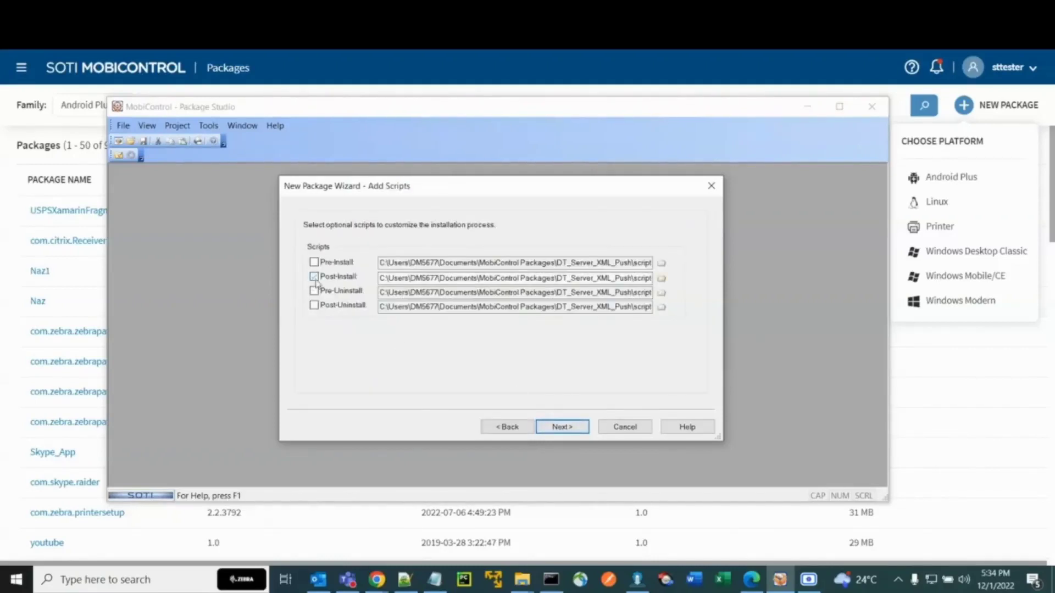
click(662, 278)
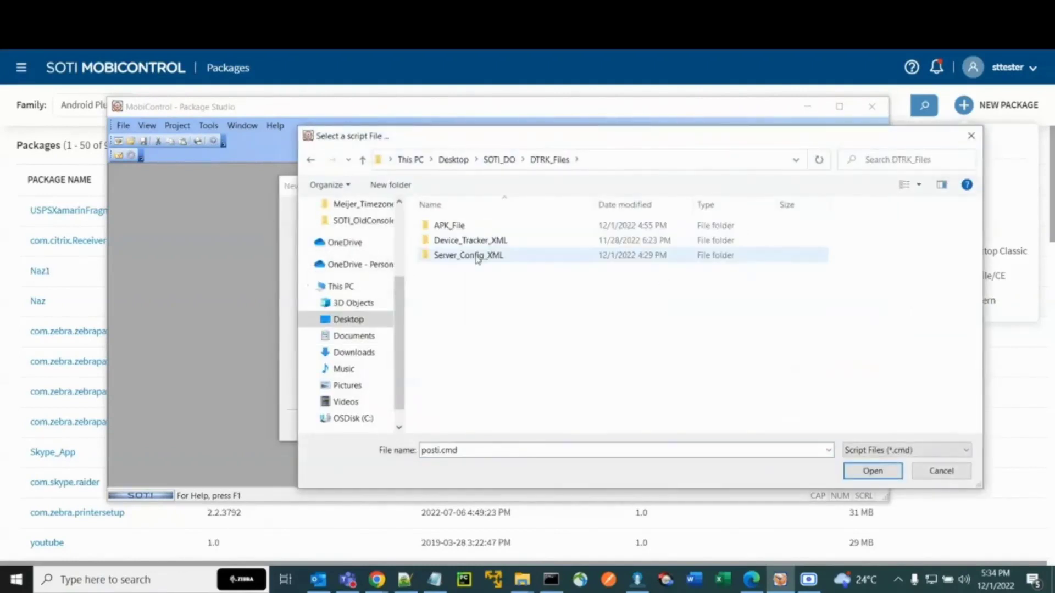
double_click(478, 255)
click(477, 230)
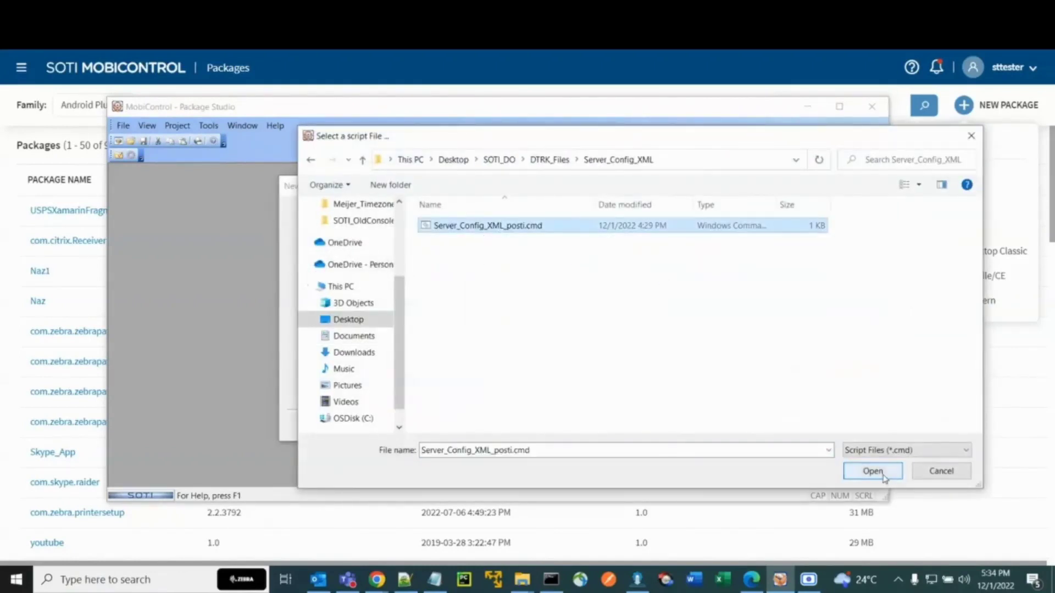
click(884, 472)
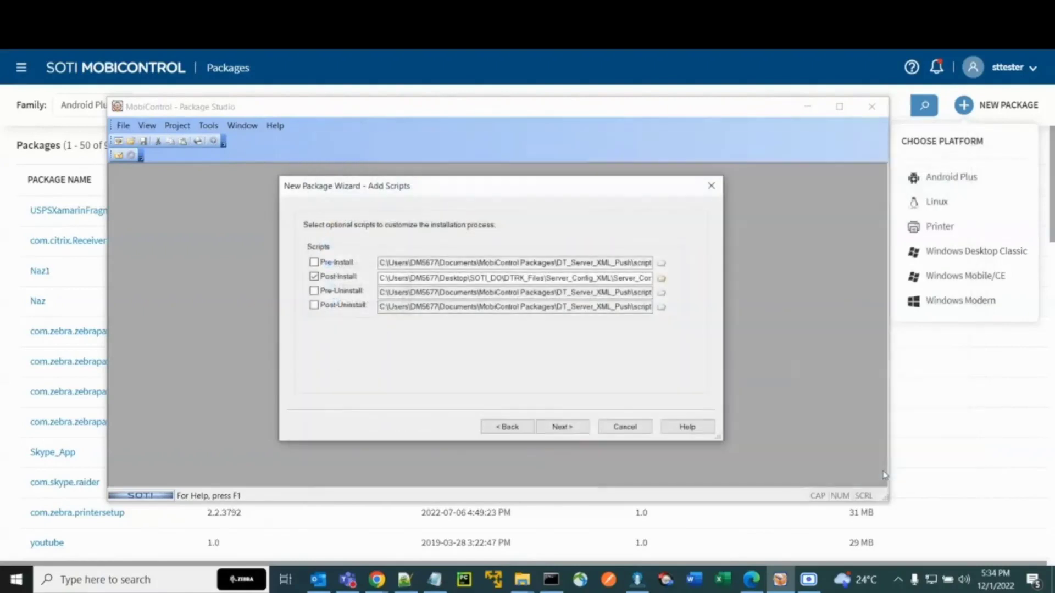
click(572, 429)
- Add Server_config.xml from the Server_Config_XML folder to the package, keeping %sdcard%\ as the device destination
click(659, 264)
click(662, 261)
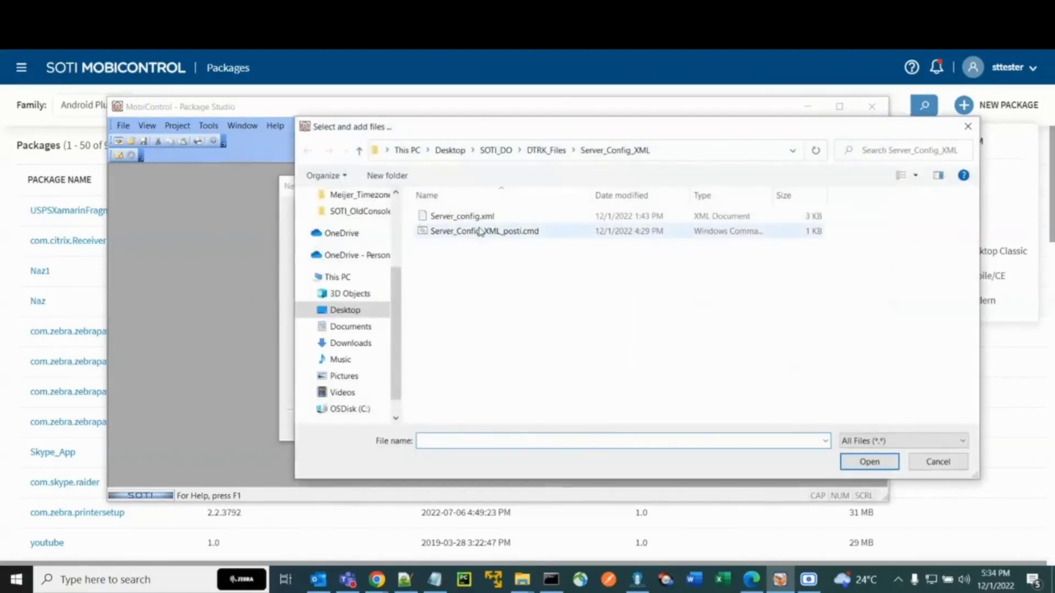
click(482, 217)
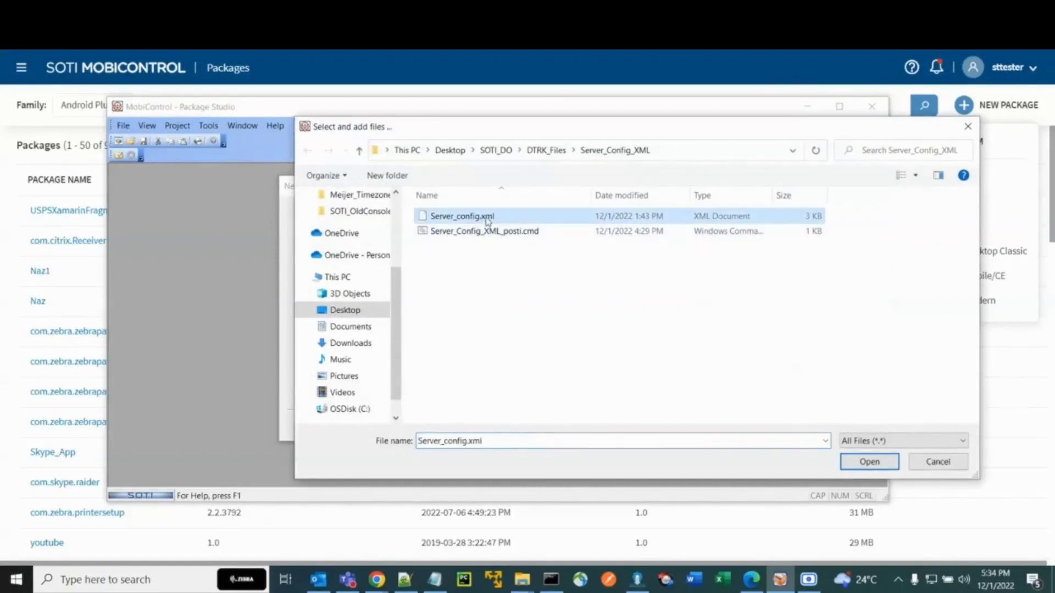
click(863, 463)
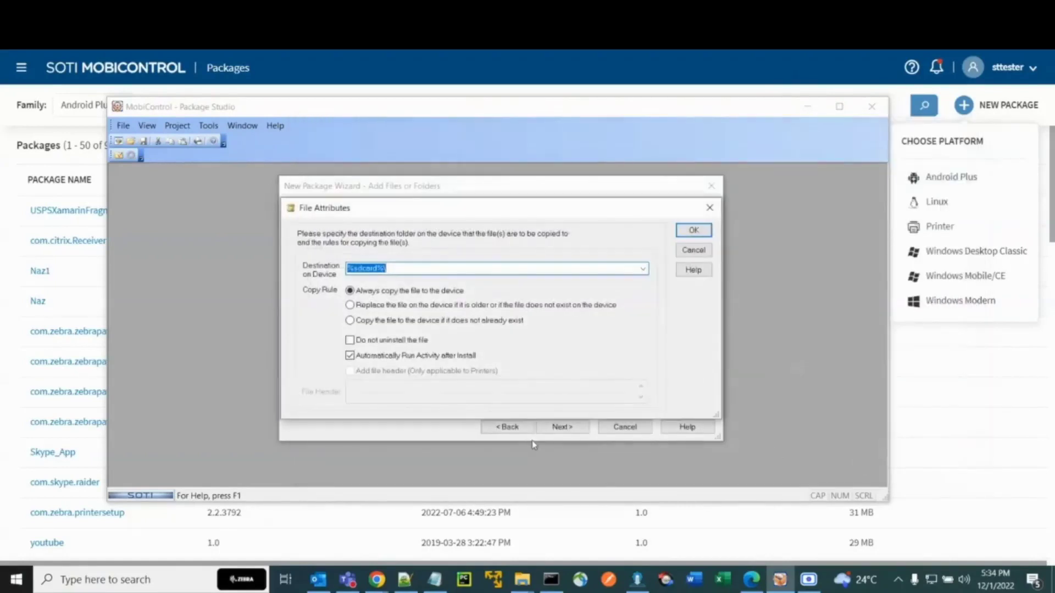
click(692, 231)
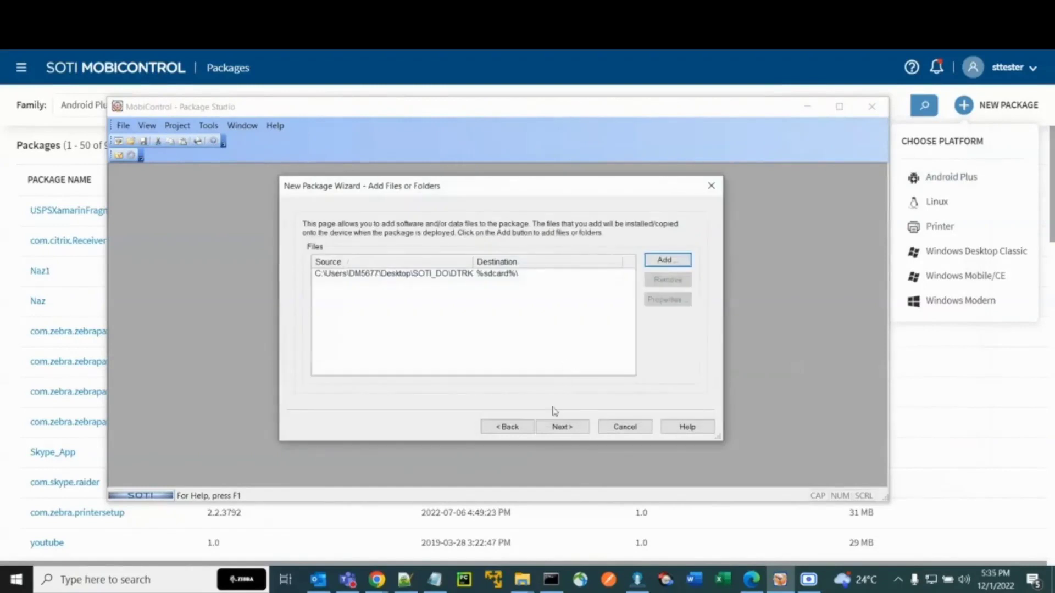
- Finish the DT_Server_XML_Push project and build its package
click(561, 427)
click(571, 428)
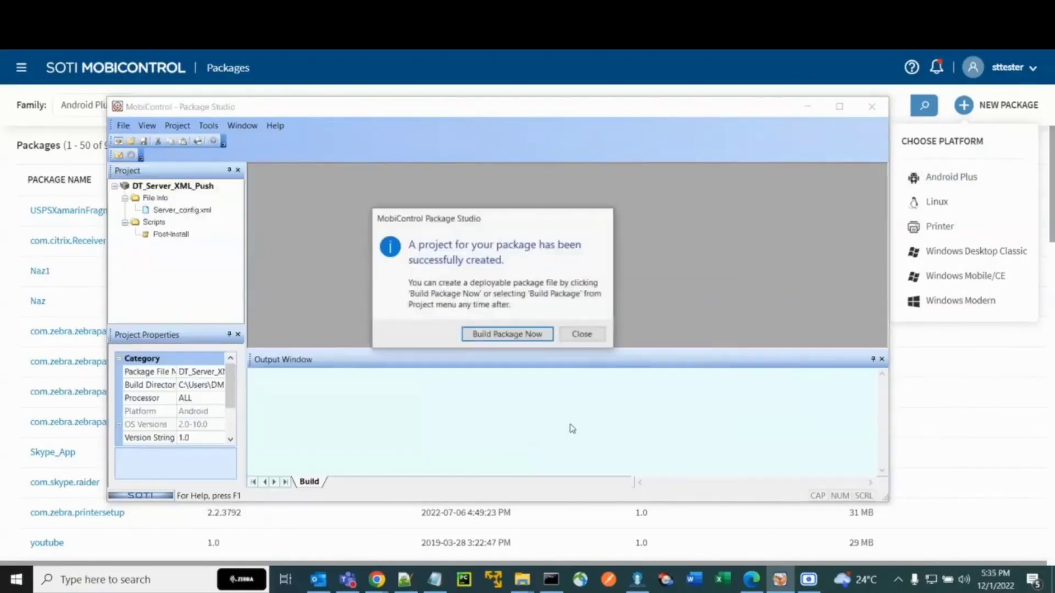
click(519, 335)
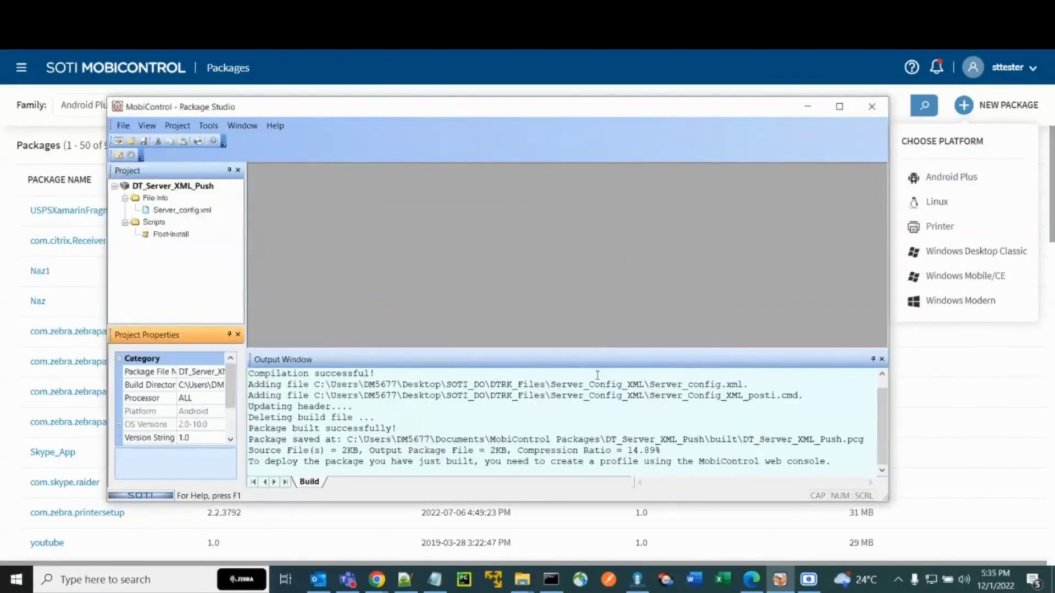
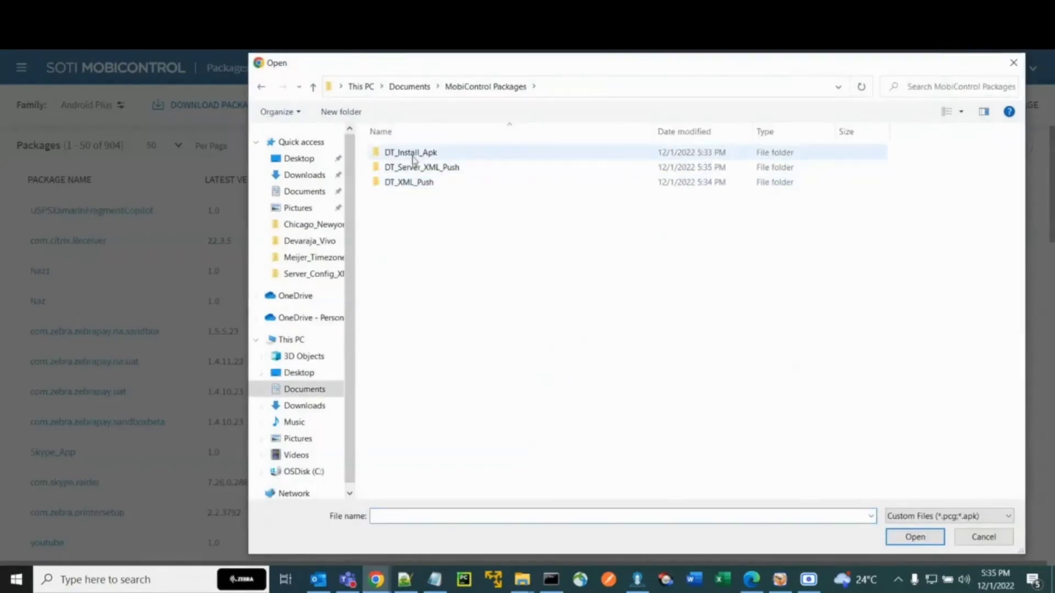
- In the MobiControl web console, upload DT_Install_Apk.pcg from the DT_Install_Apk project's built folder as a new Android Plus package
double_click(388, 149)
double_click(412, 157)
click(413, 156)
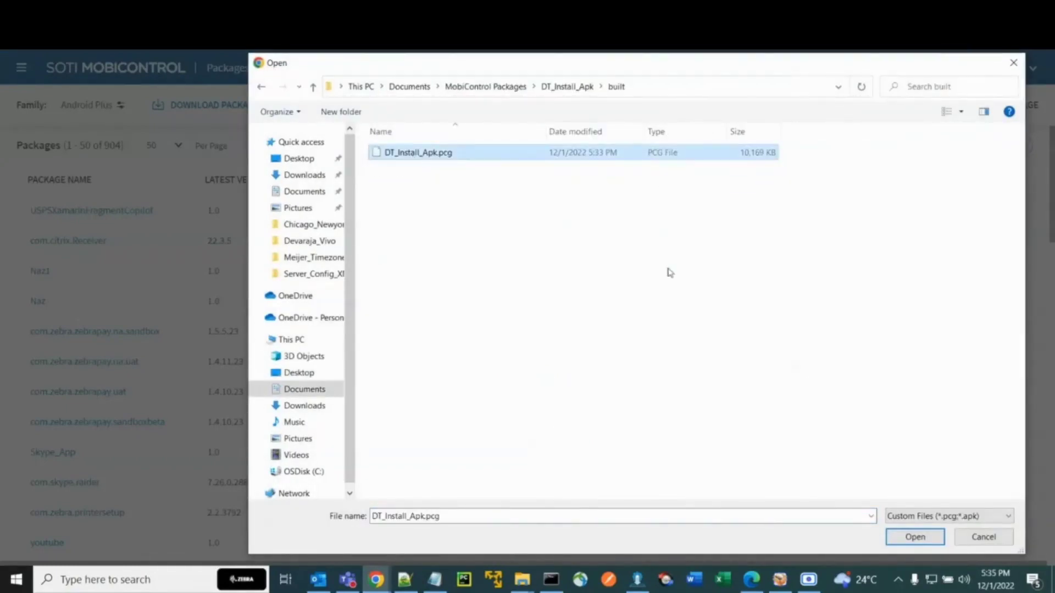
click(901, 537)
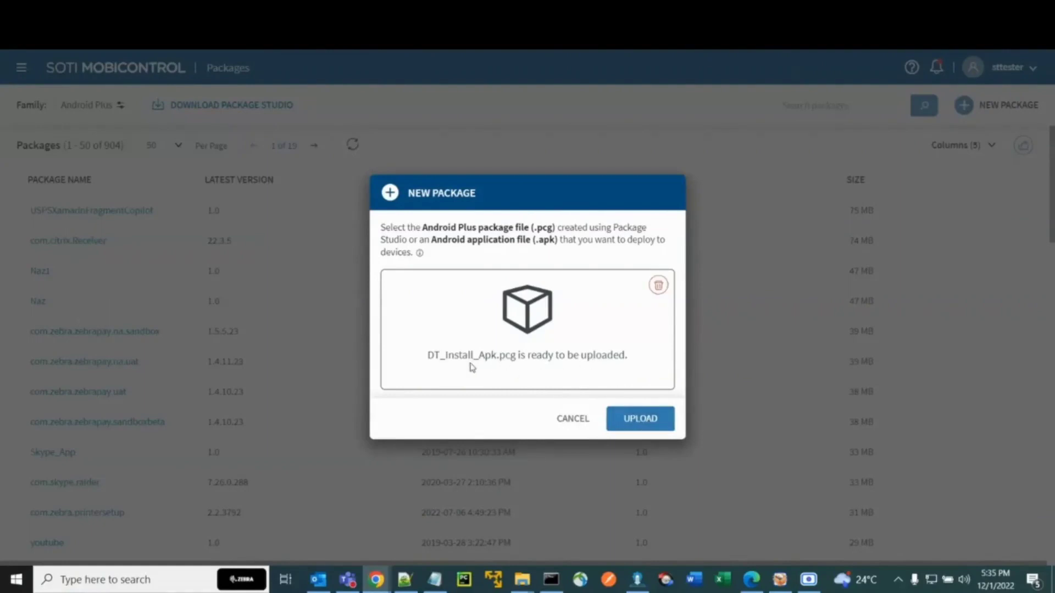
click(627, 423)
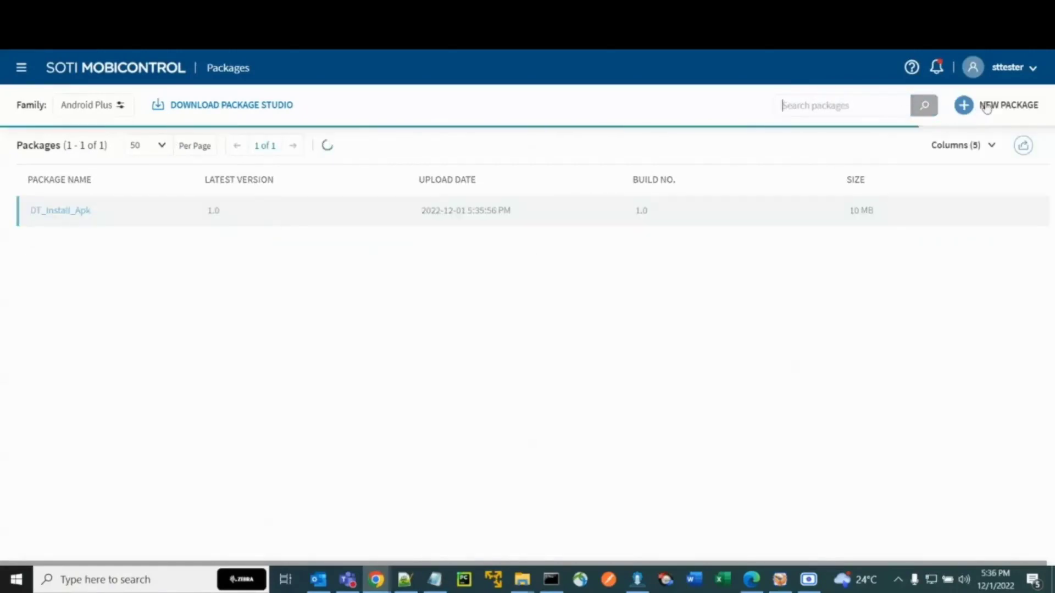
- Upload DT_XML_Push.pcg from the DT_XML_Push project's built folder as a new Android Plus package
click(995, 105)
click(946, 185)
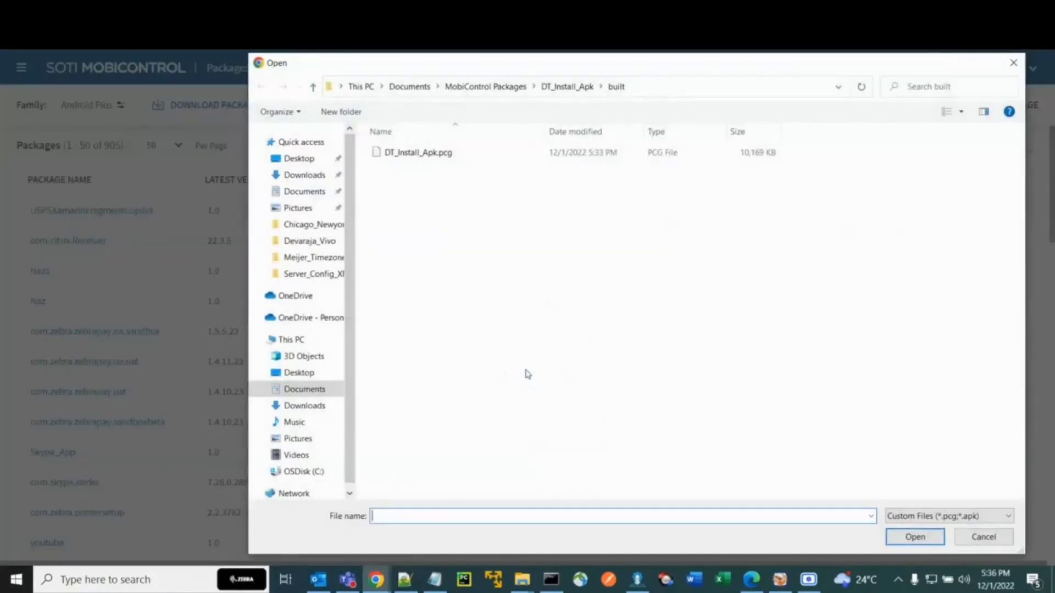
click(471, 91)
double_click(416, 181)
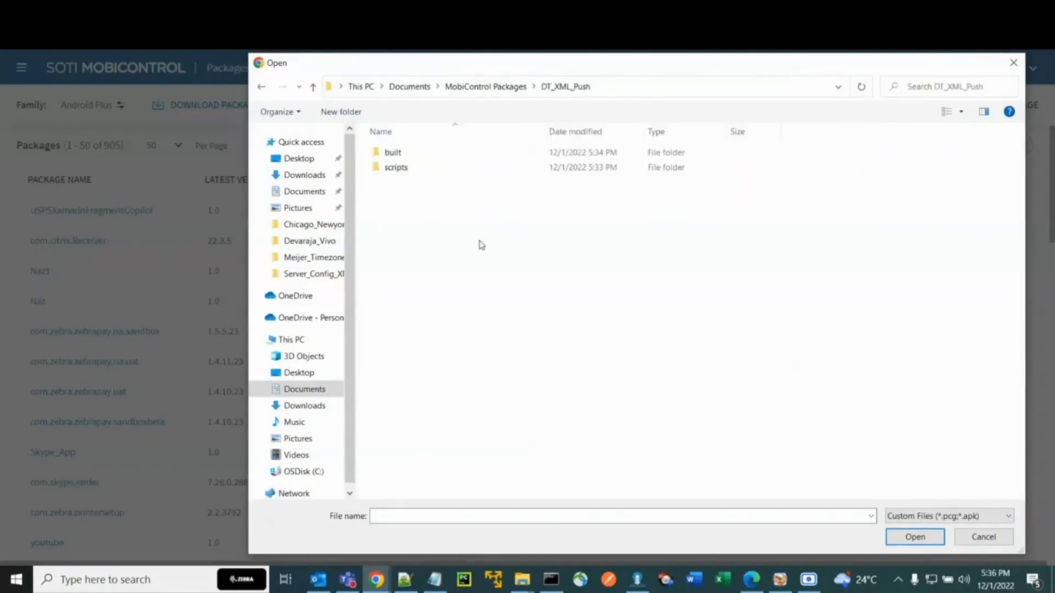
click(391, 157)
double_click(392, 154)
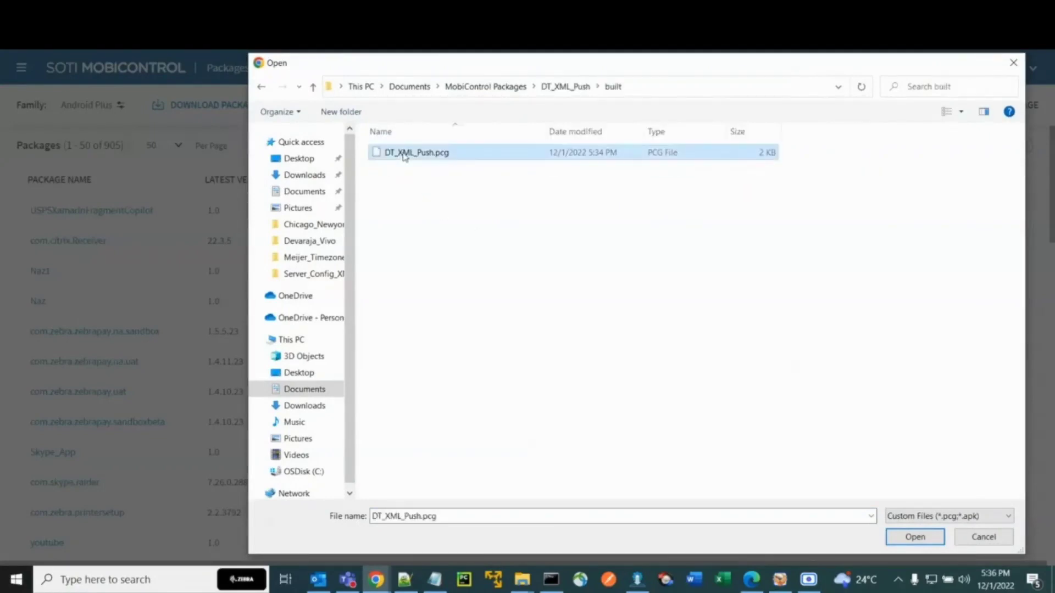
double_click(404, 152)
click(648, 422)
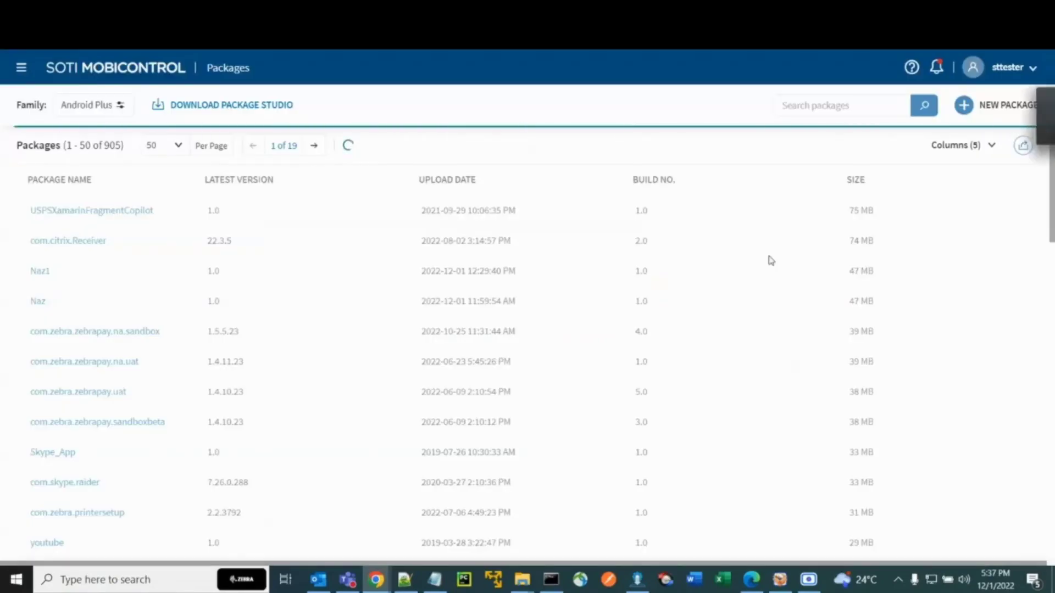
click(1032, 105)
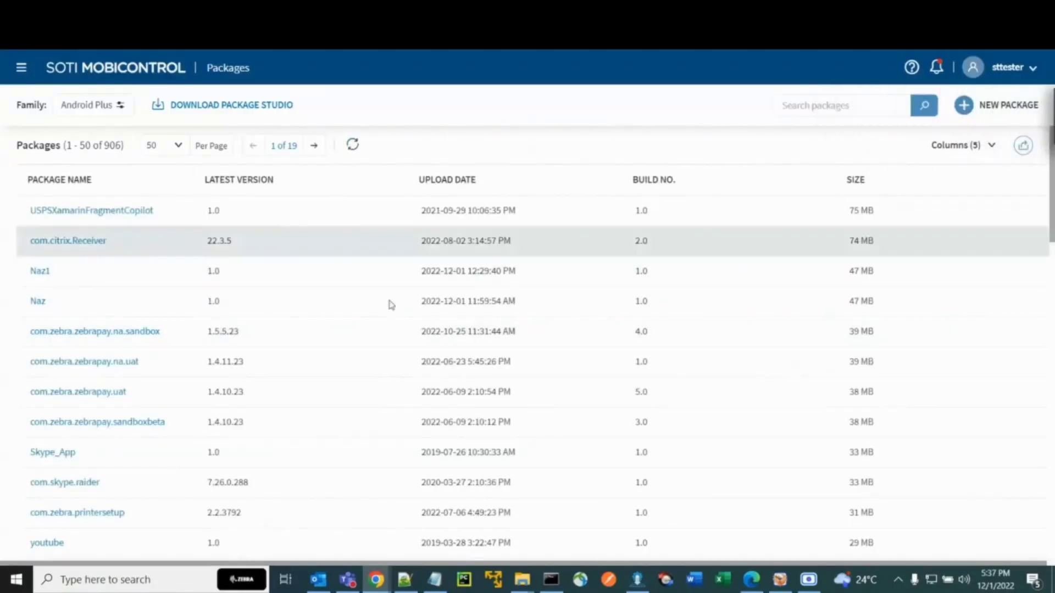
- Upload DT_Server_XML_Push.pcg from the DT_Server_XML_Push project's built folder as a new Android Plus package
click(995, 106)
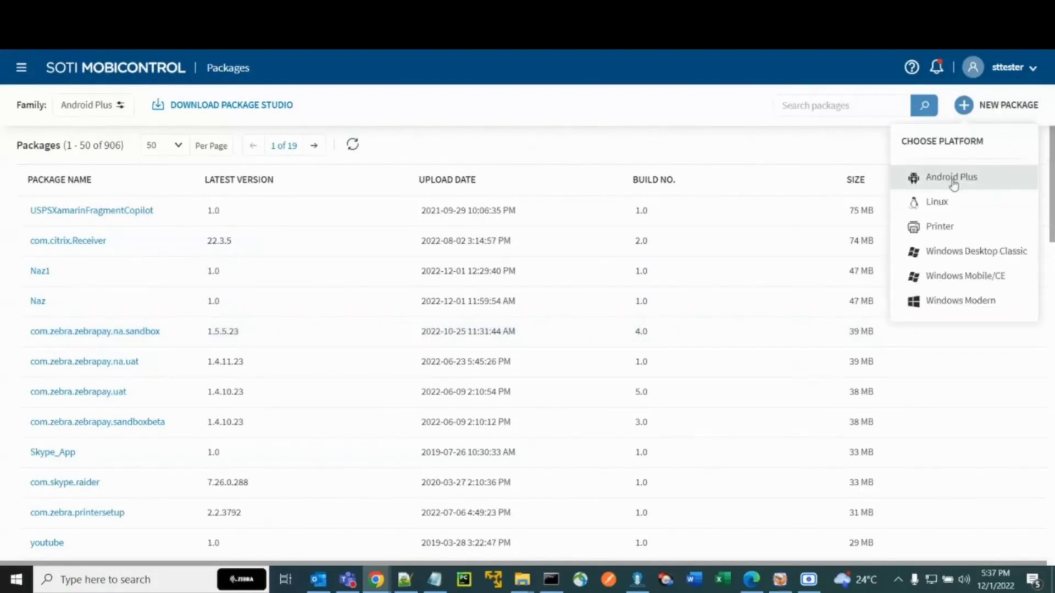
click(952, 179)
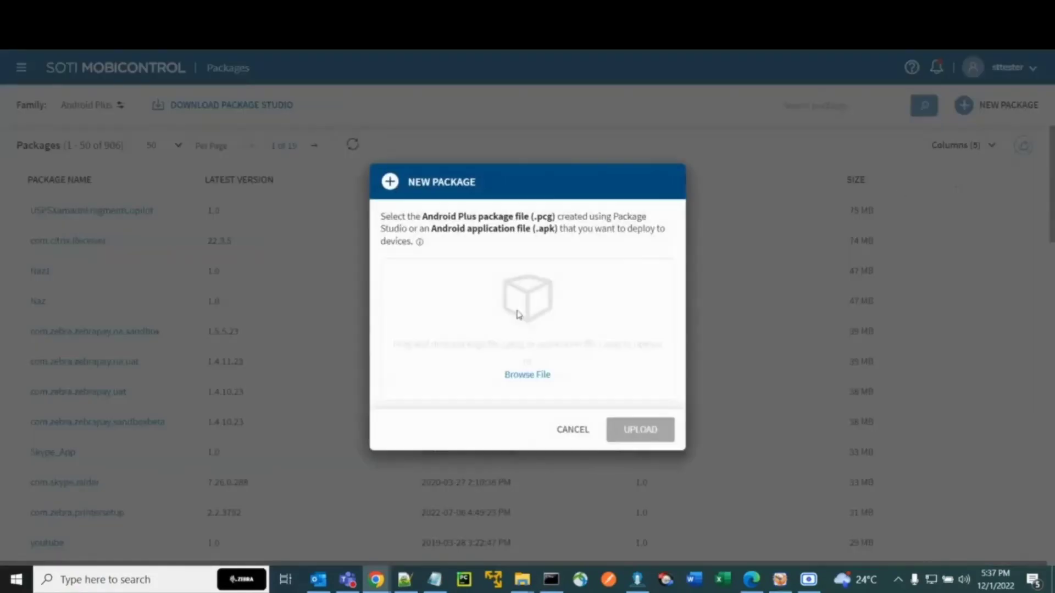
click(529, 375)
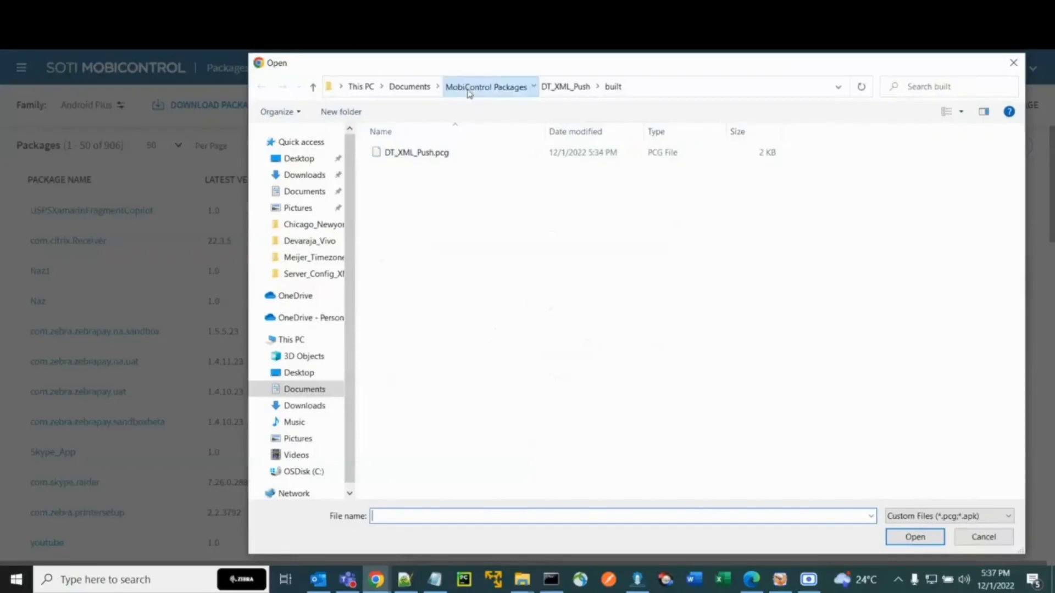
click(468, 87)
double_click(428, 167)
double_click(395, 153)
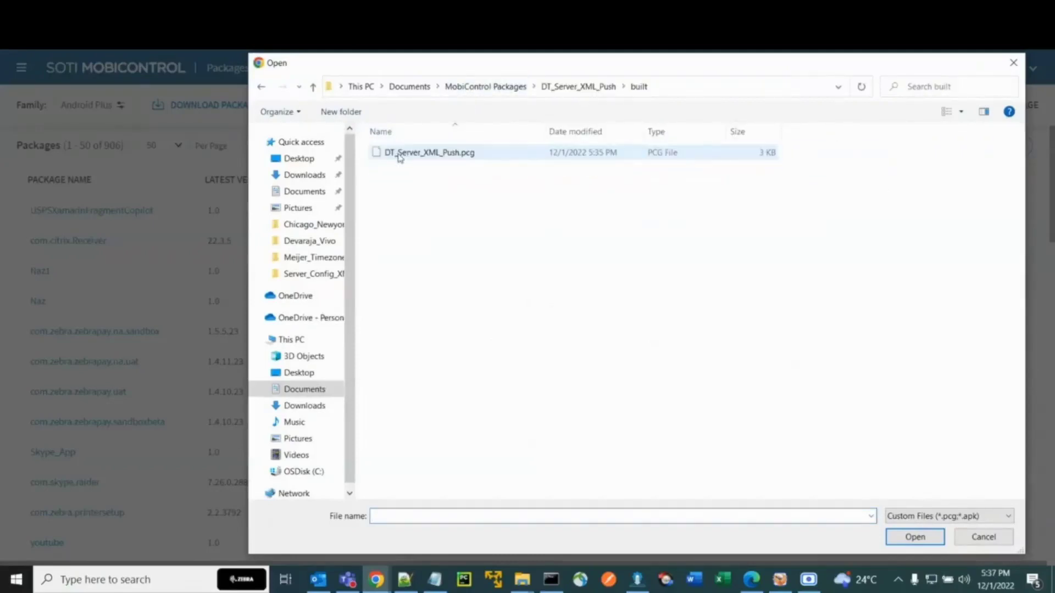
click(400, 156)
click(901, 537)
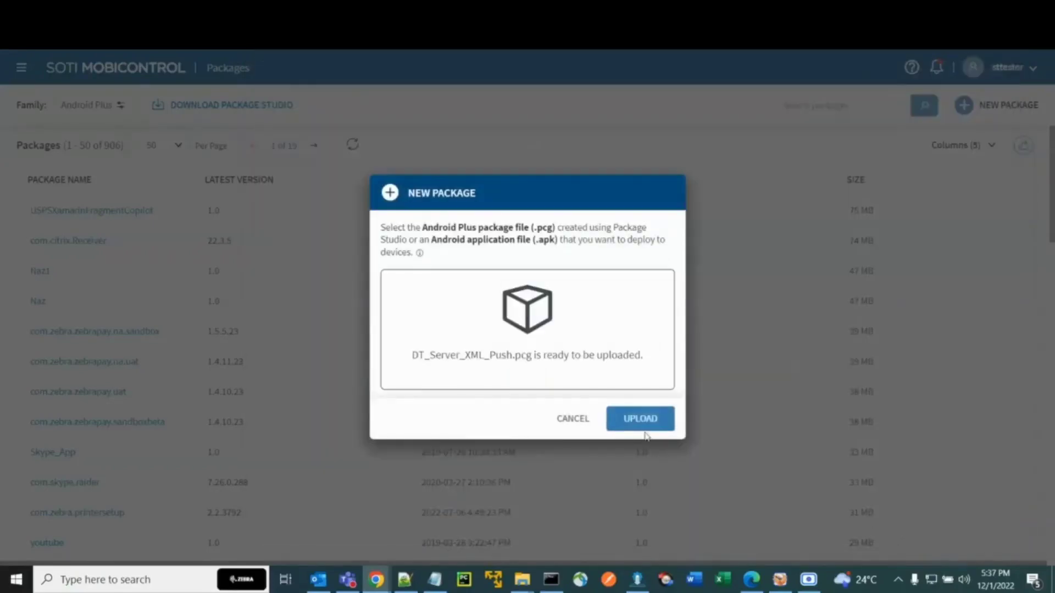
click(640, 419)
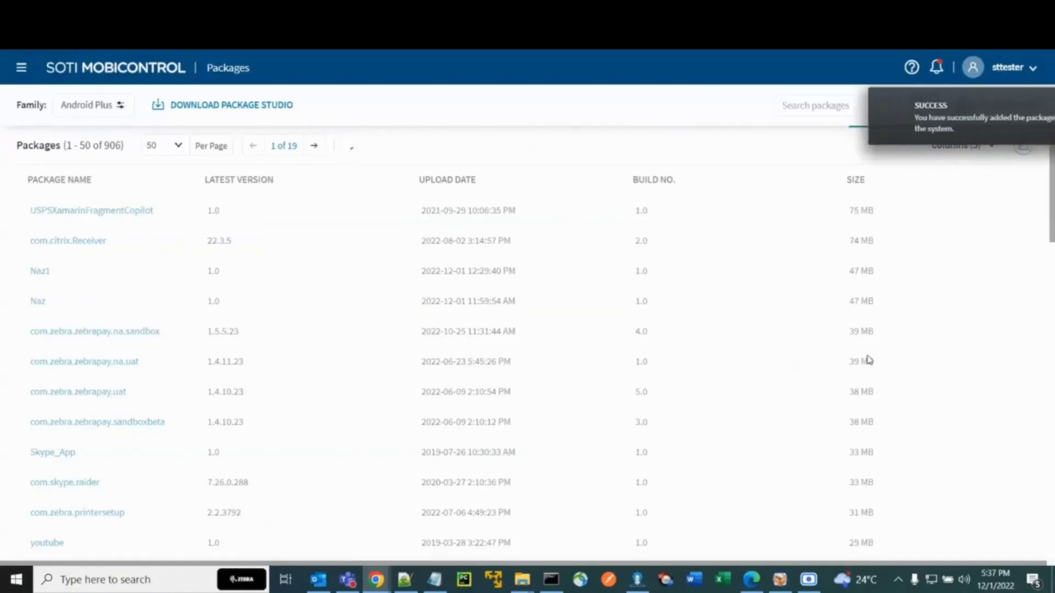
click(1032, 105)
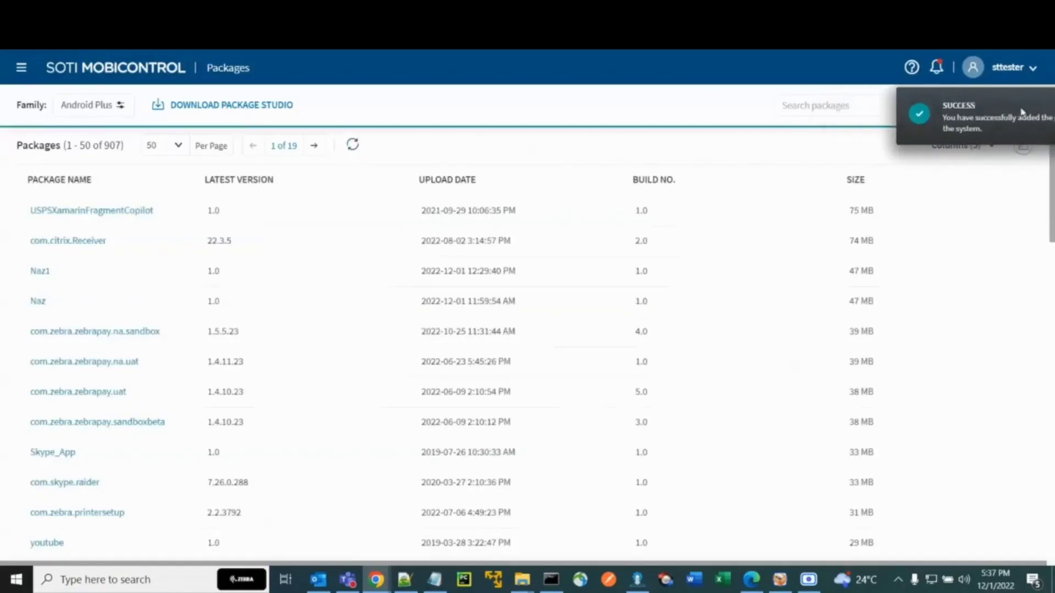
- Search the package list for DT_ to check the uploaded packages, and clear the search
click(834, 103)
text(DT)
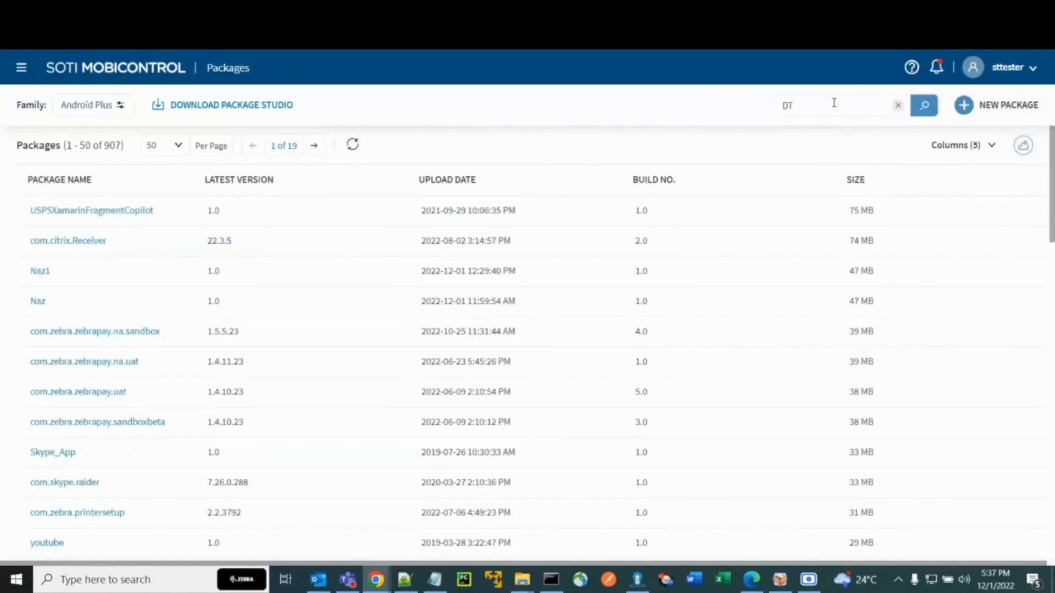
text(_)
key(Return)
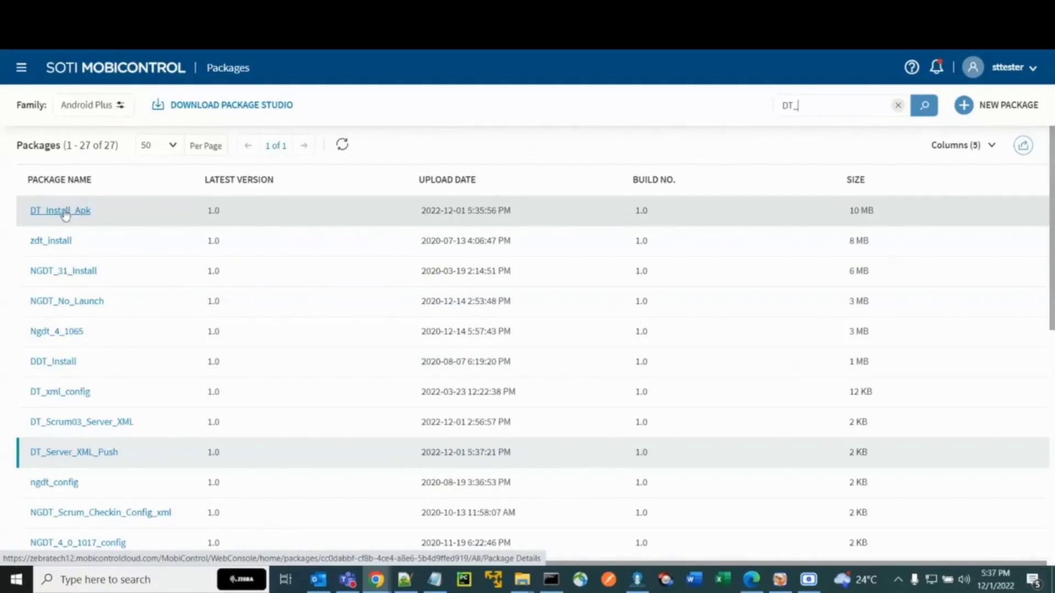
click(897, 105)
- Go to the profiles and start a new Android profile of the Work Managed type
click(21, 67)
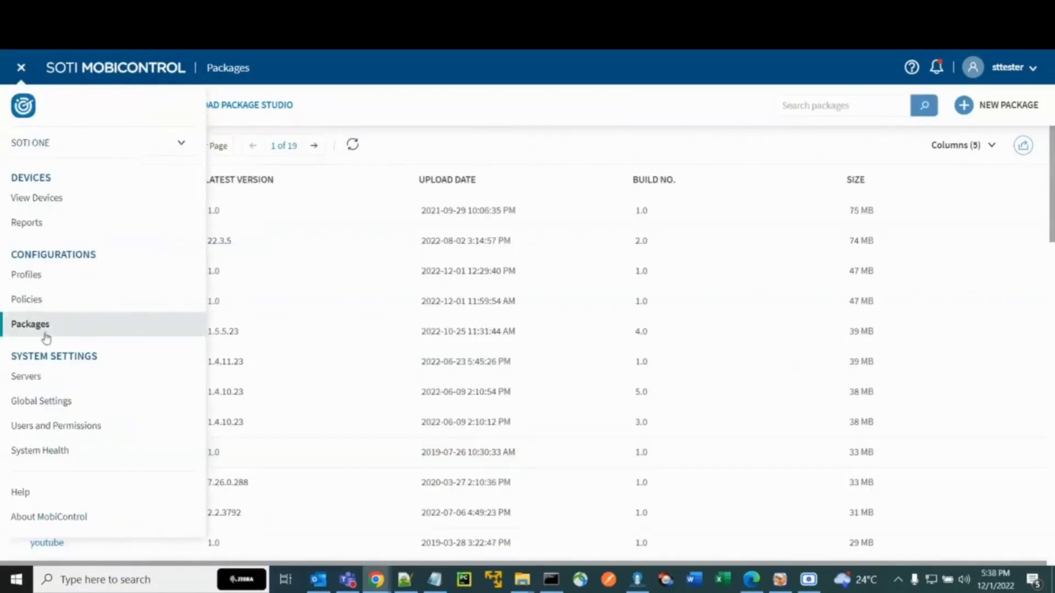
click(34, 274)
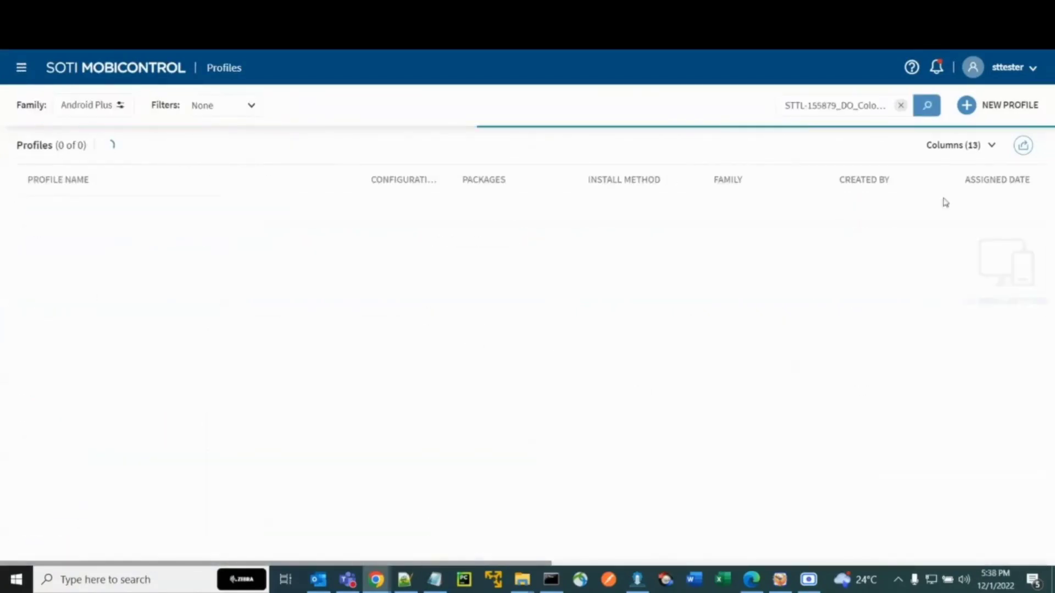
click(1011, 108)
mouse_move(351, 387)
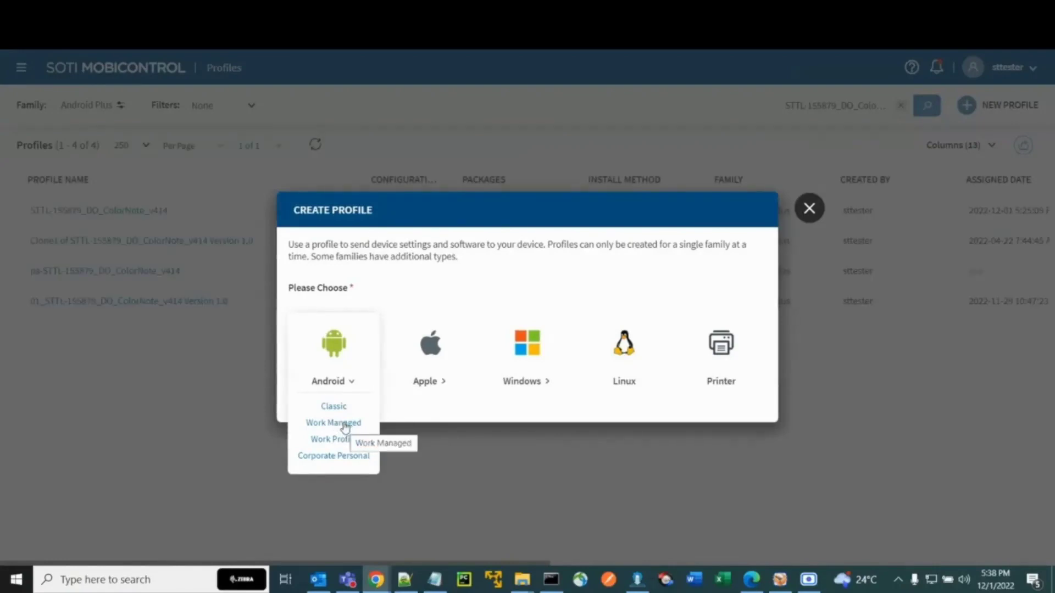
click(345, 424)
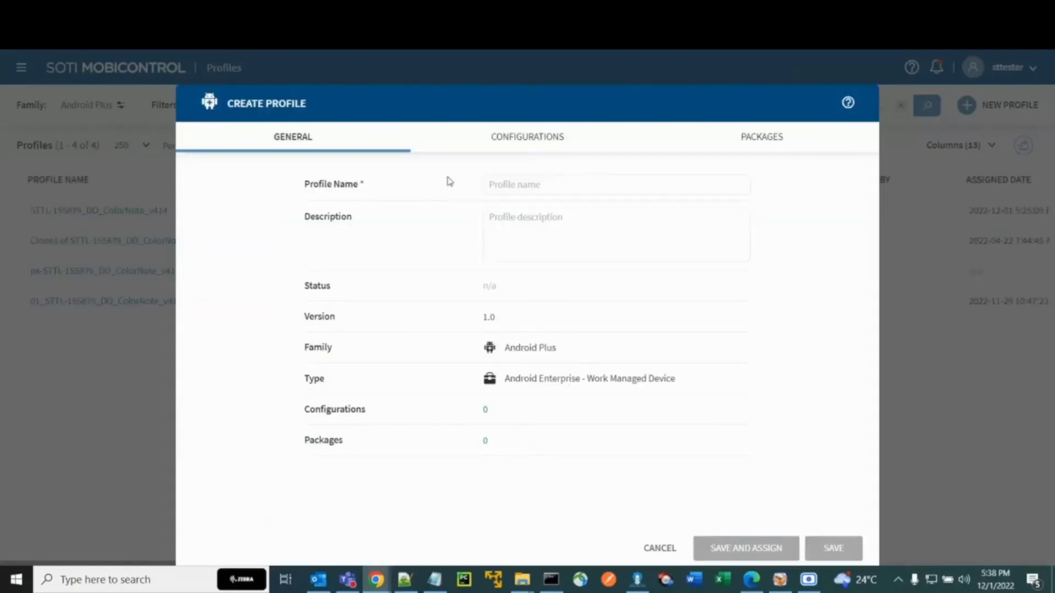
- Name the profile DTRK_Install_And_Configuration and describe it as "Installing DTRK & doing server configuration in single click.."
click(541, 185)
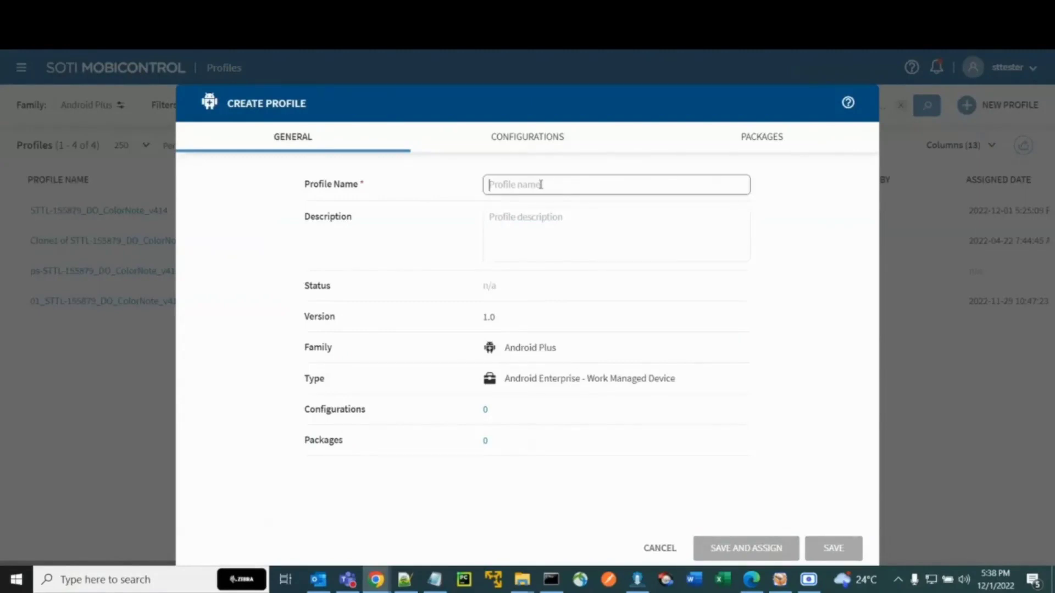
text(DTRK_Install_And_Configura)
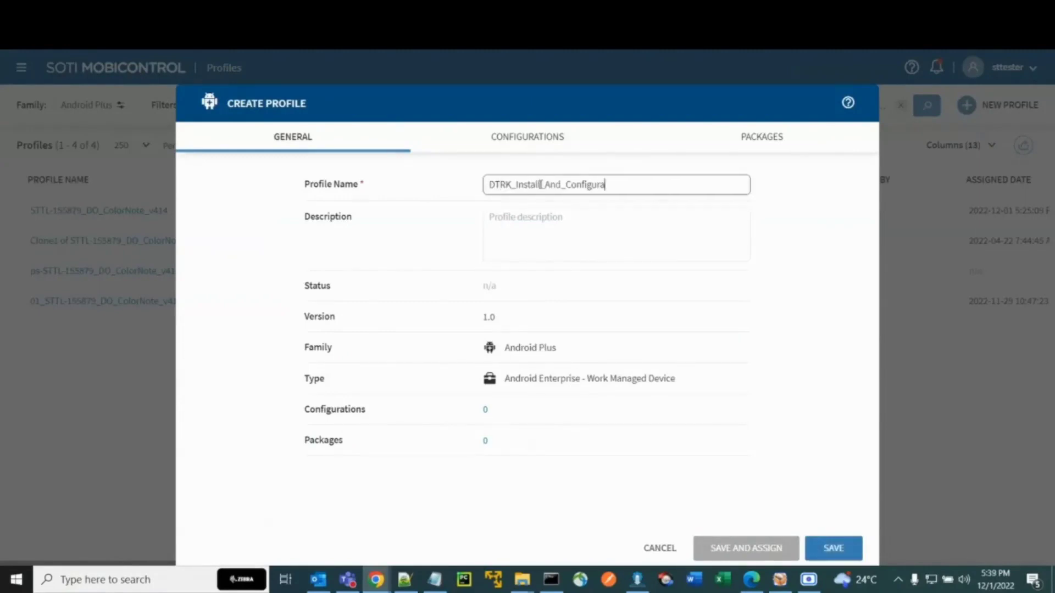
click(729, 214)
text(Installing DTRK & doing server configuration in single click)
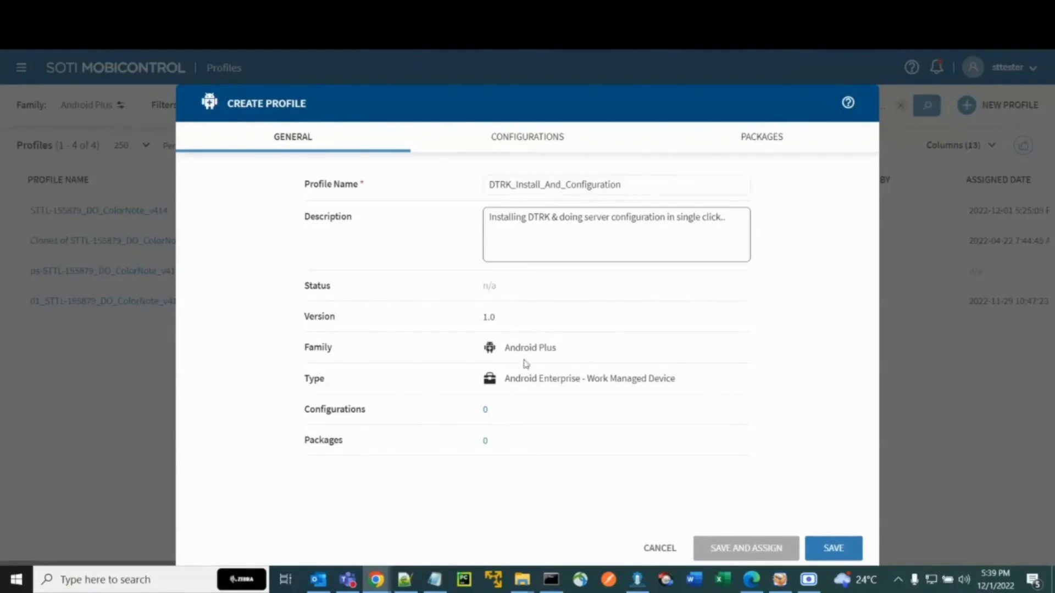
- Add the DT_Install_Apk package, version 1.0, to the new profile's packages
triple_click(634, 380)
click(751, 140)
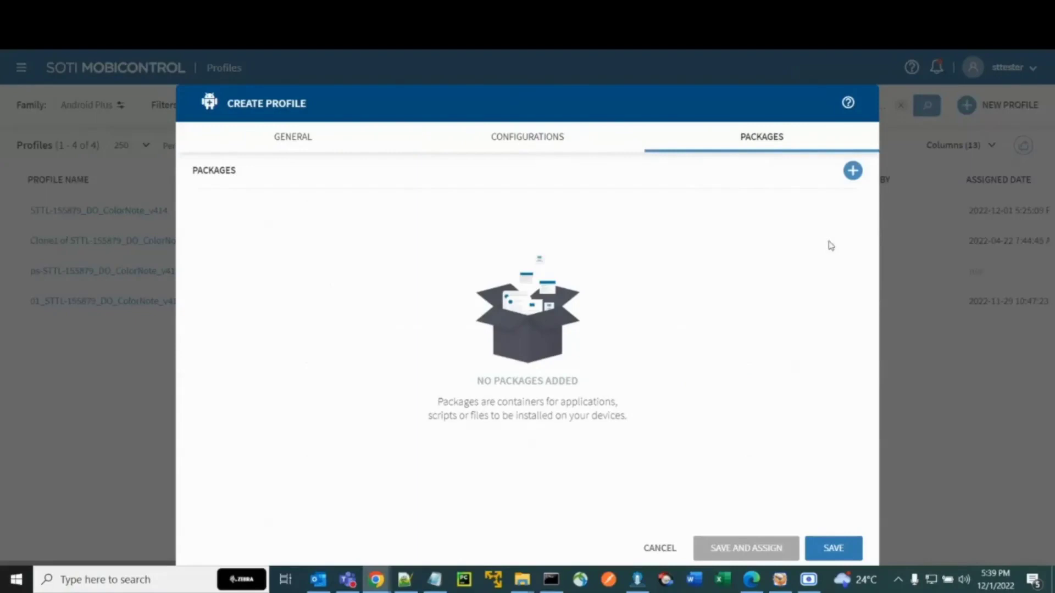
click(853, 170)
click(591, 193)
text(DT_Install_Apk)
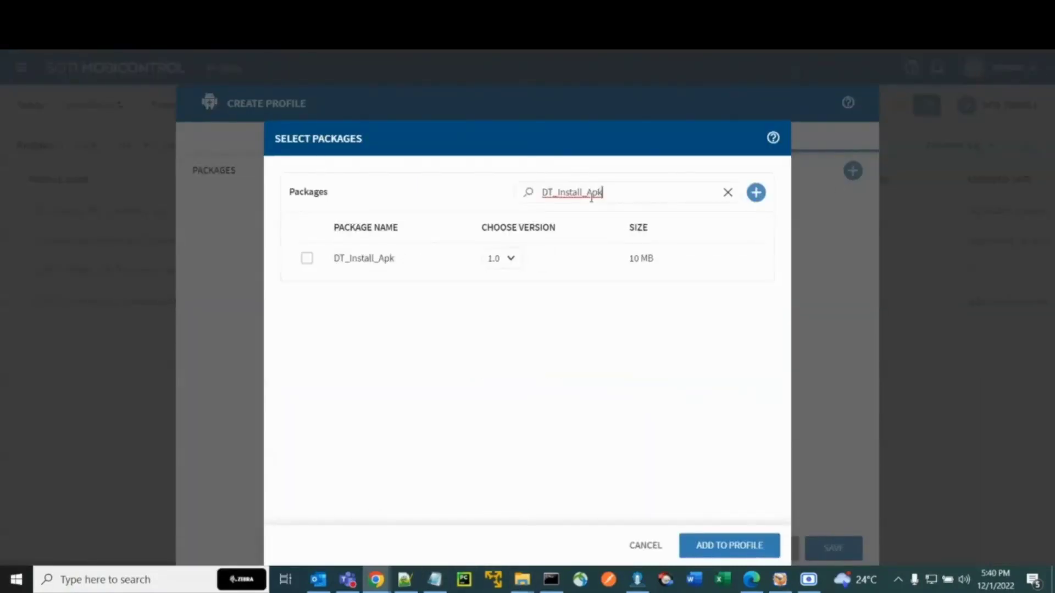
click(307, 260)
click(737, 546)
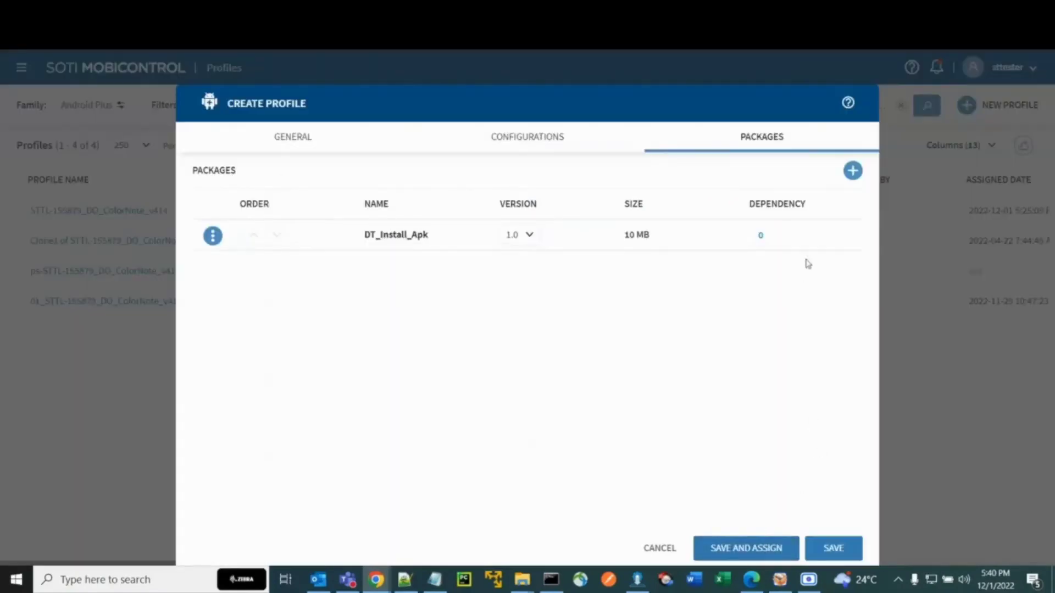
- Add the DT_XML_Push package, version 1.0, to the profile after the APK installation package
click(852, 171)
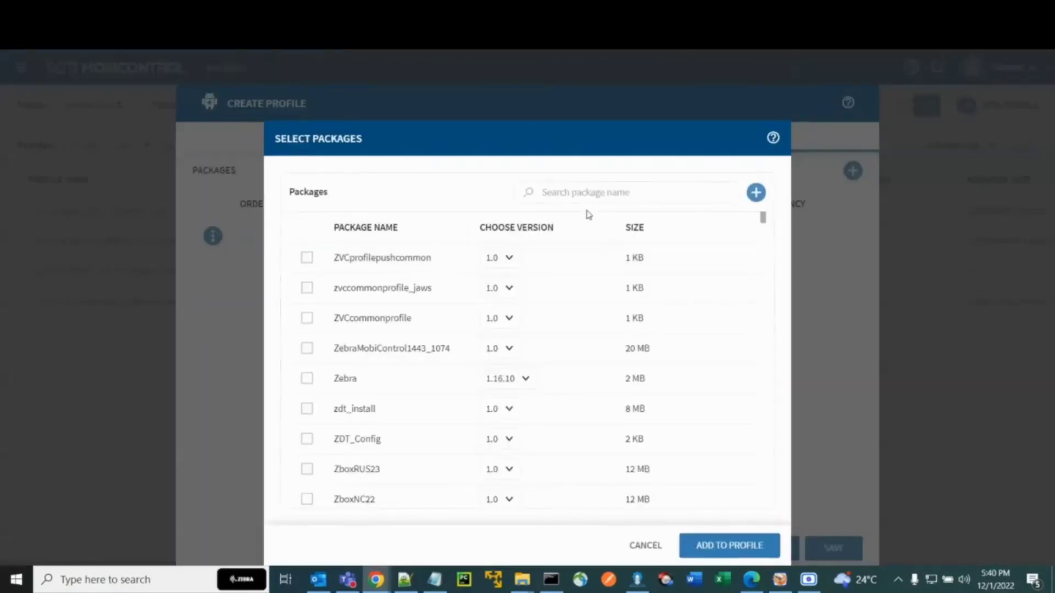
text(DT_XML_Push)
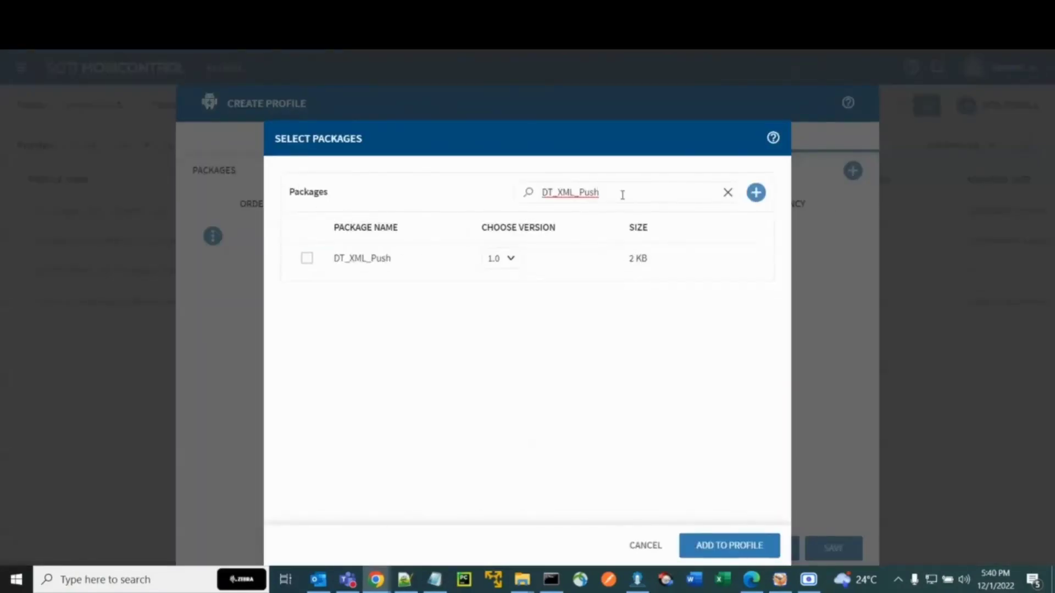
click(309, 260)
click(731, 546)
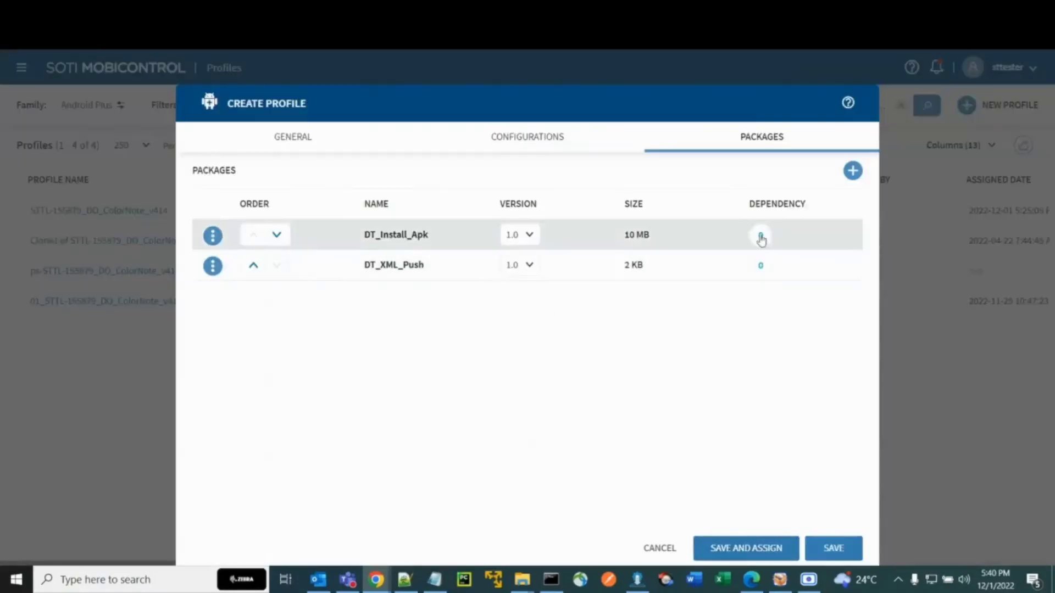
- Add the DT_Server_XML_Push package, version 1.0, as the last package in the profile
click(852, 171)
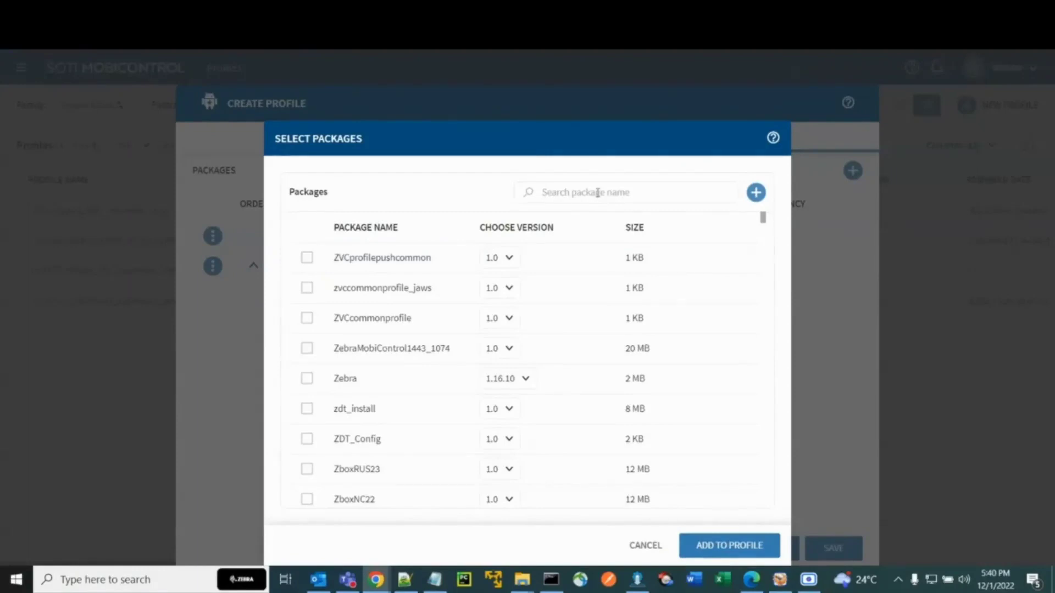
text(DT_Server_XML_Push)
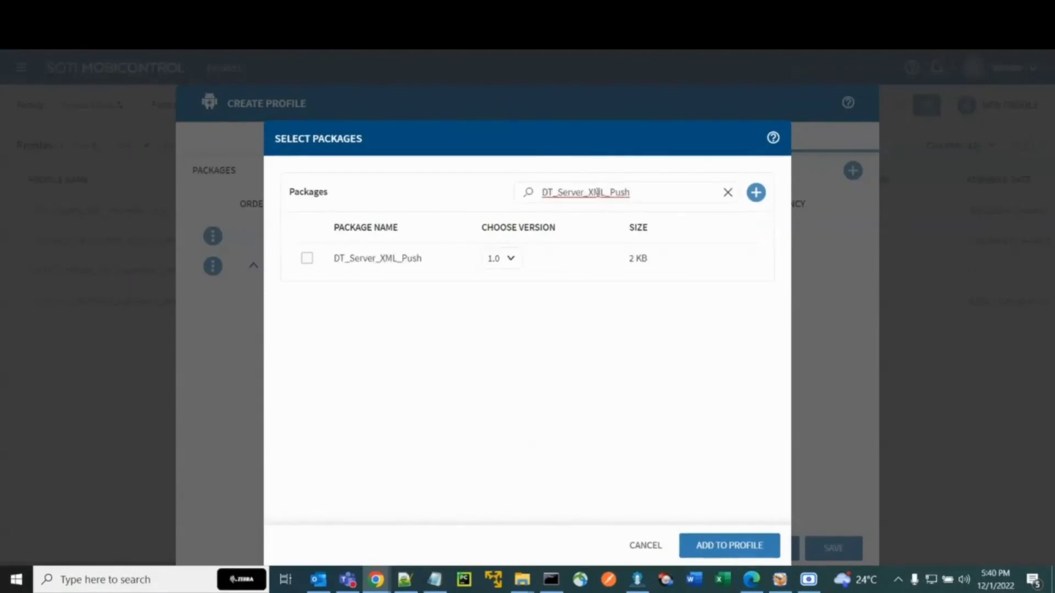
click(306, 258)
click(716, 546)
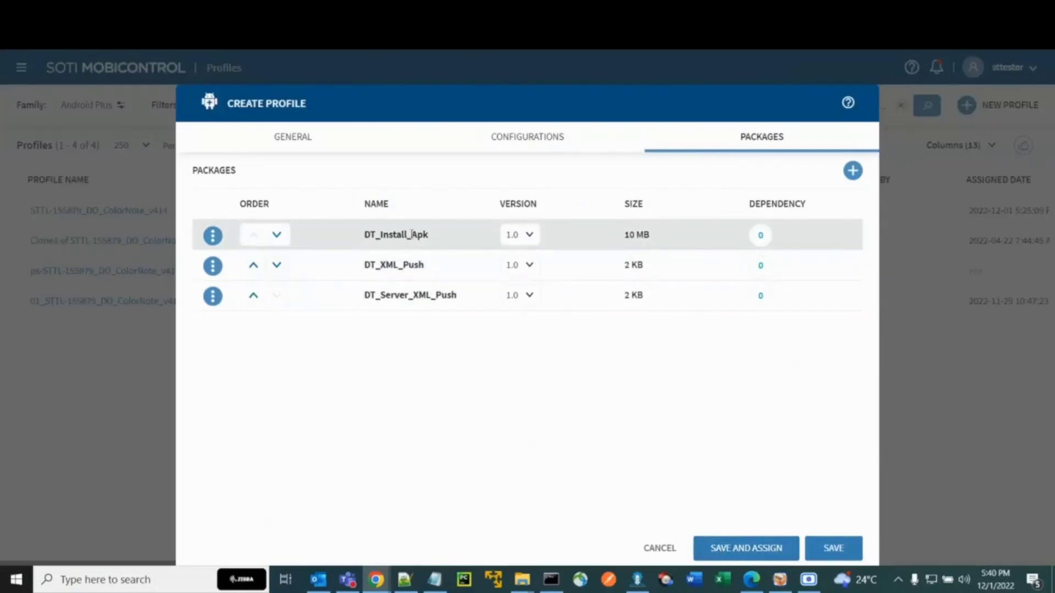
double_click(394, 236)
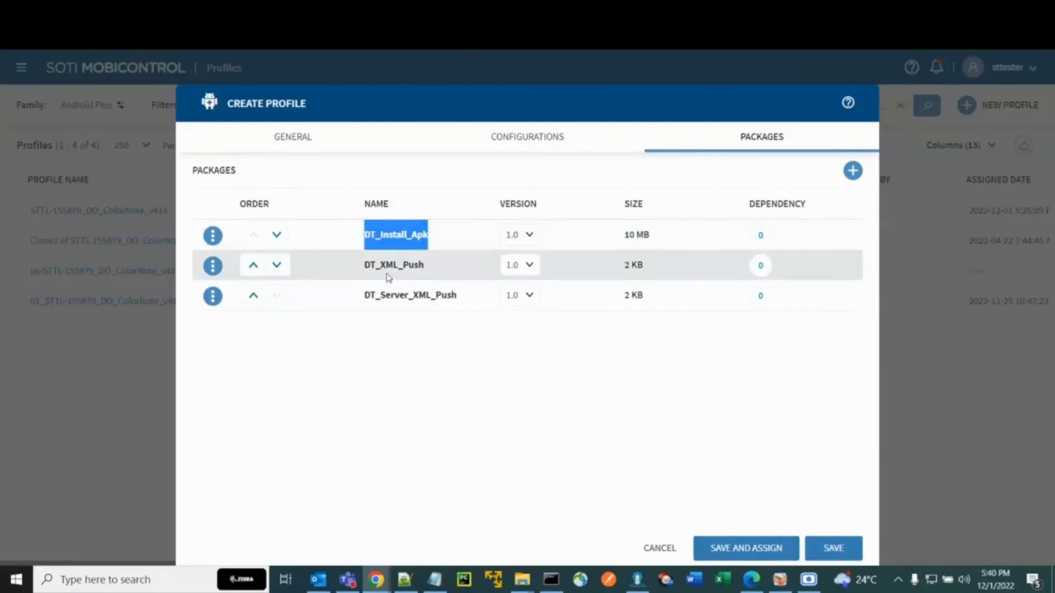
double_click(417, 274)
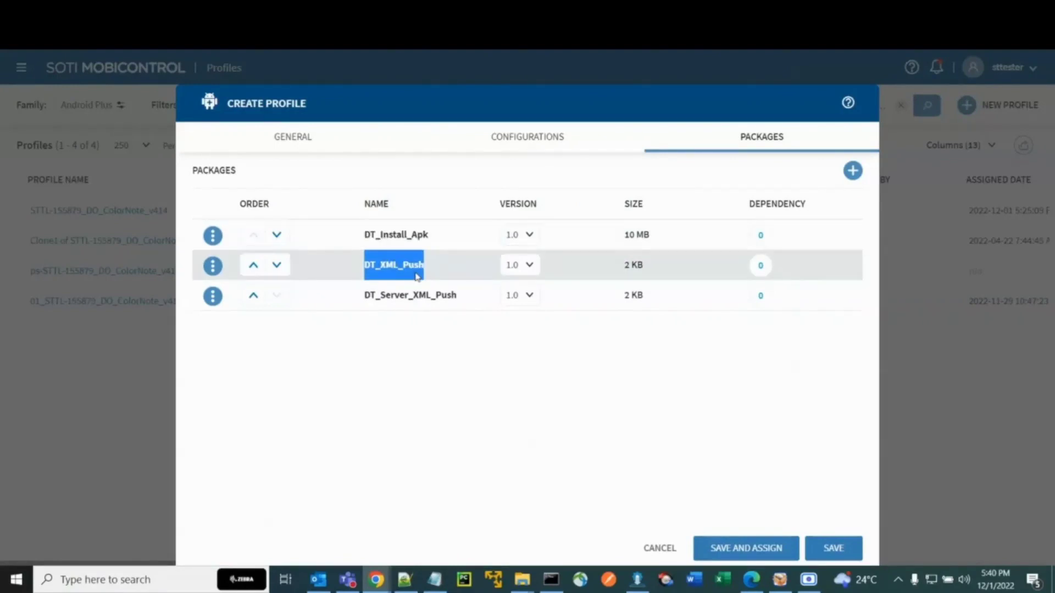
drag(460, 299, 365, 294)
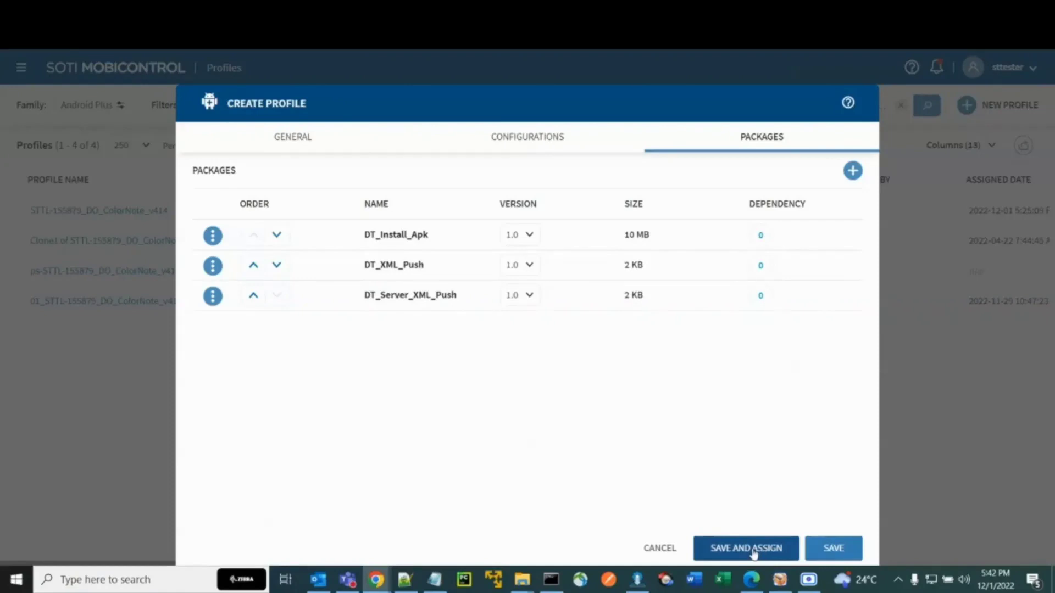
- Save the DTRK_Install_And_Configuration profile and assign it to all devices in the EMM_DO device group
click(754, 551)
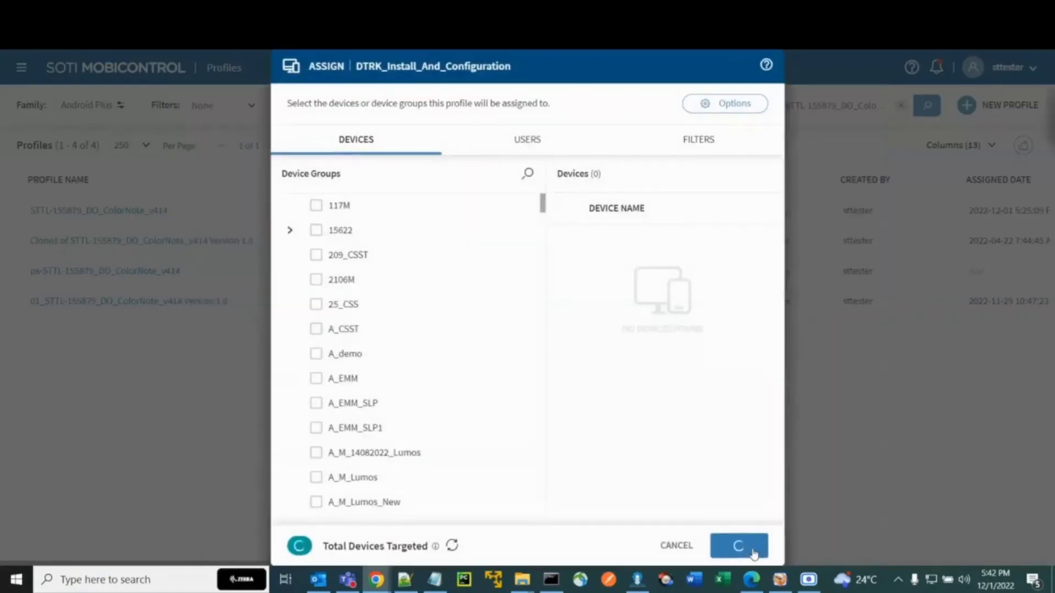
scroll(341, 306, down, 10)
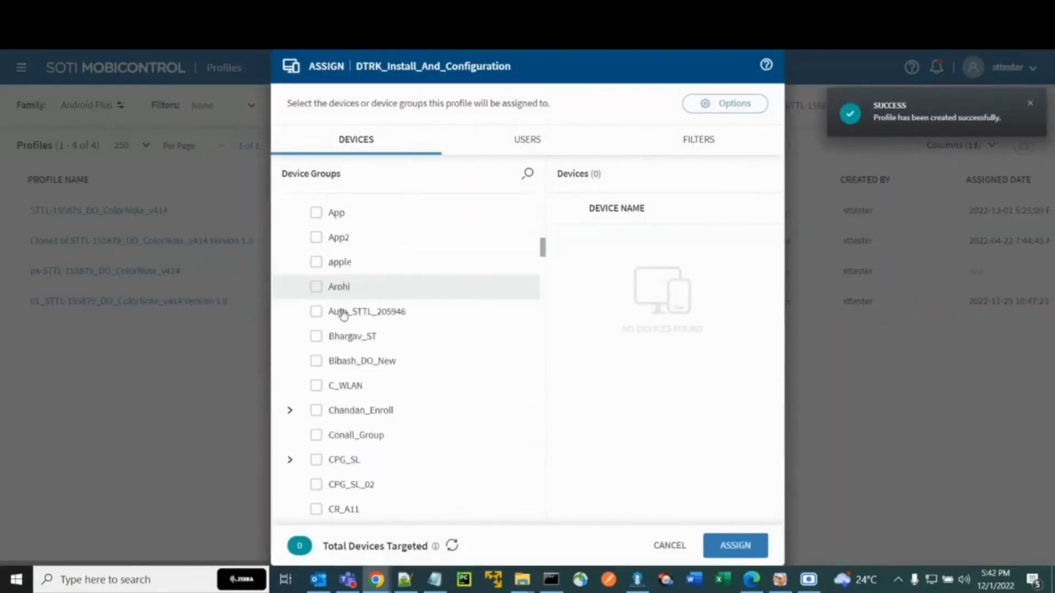
scroll(344, 314, down, 10)
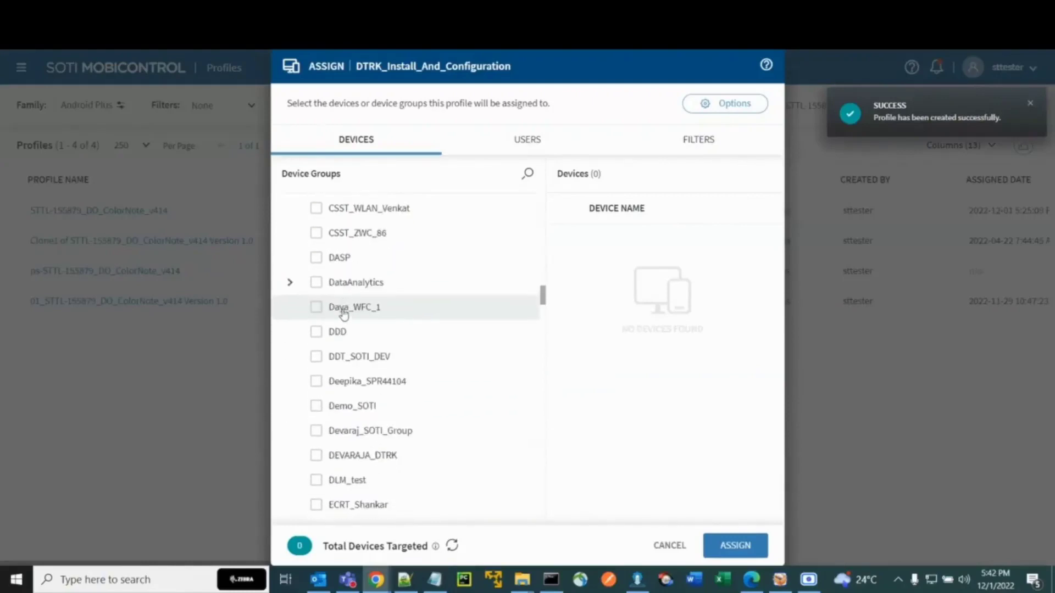
scroll(344, 314, down, 5)
click(316, 284)
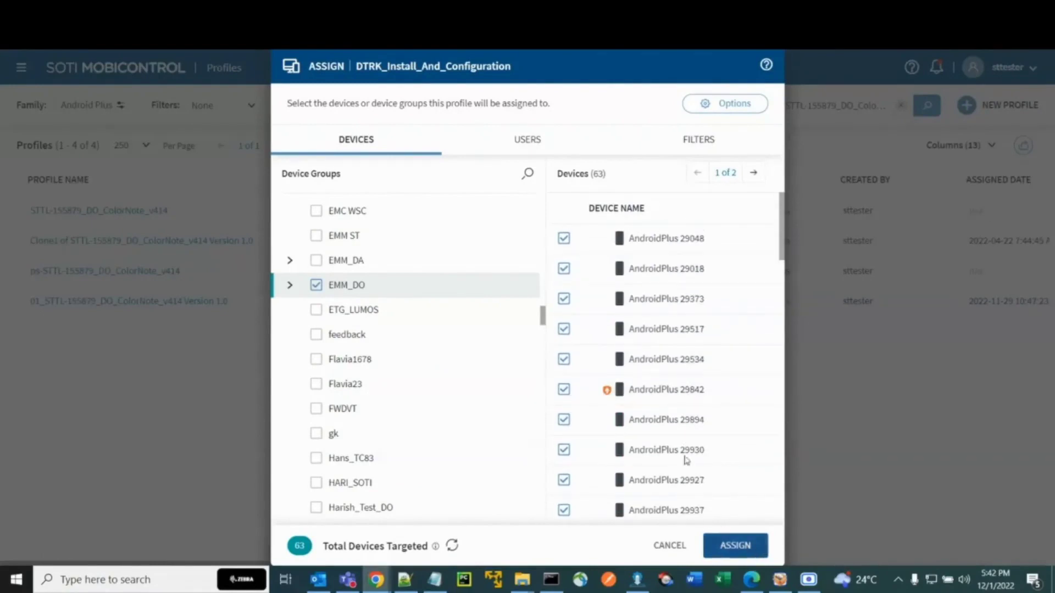
click(729, 548)
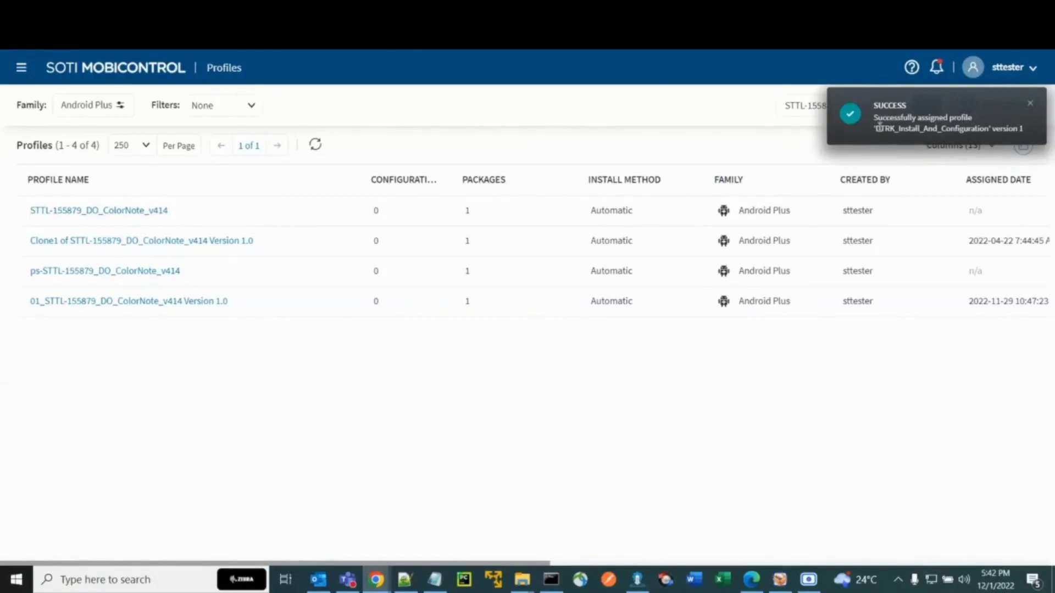
drag(900, 128, 990, 128)
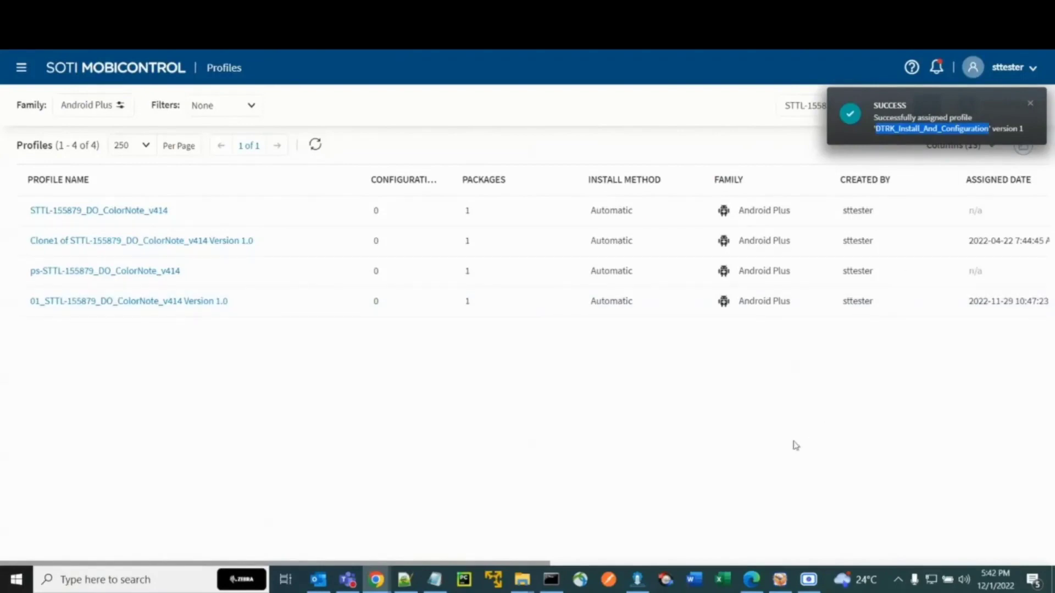